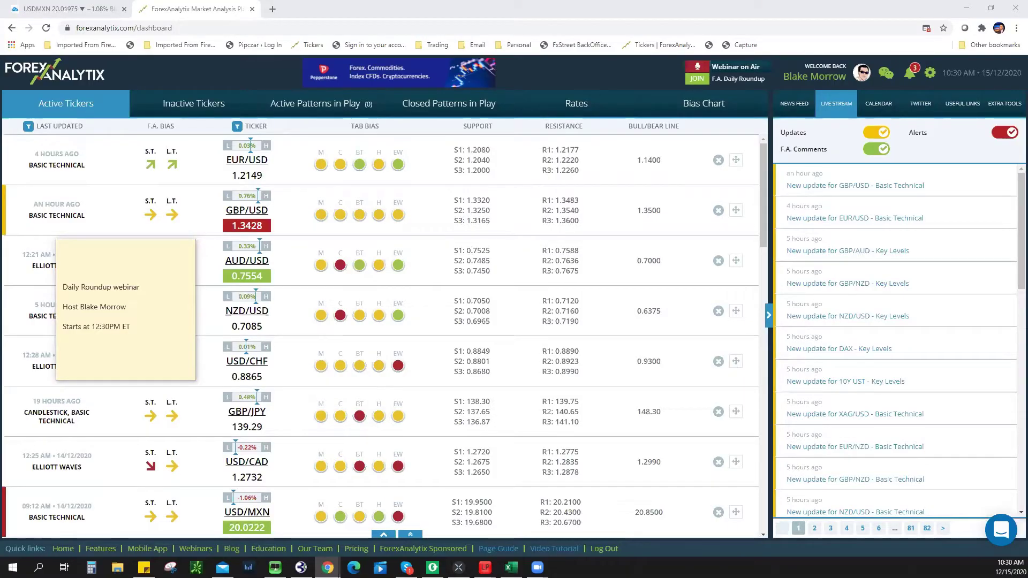
# Show USDMXN on 1-hour candles and extend the red horizontal line near 19.98 further right.
pyautogui.click(49, 9)
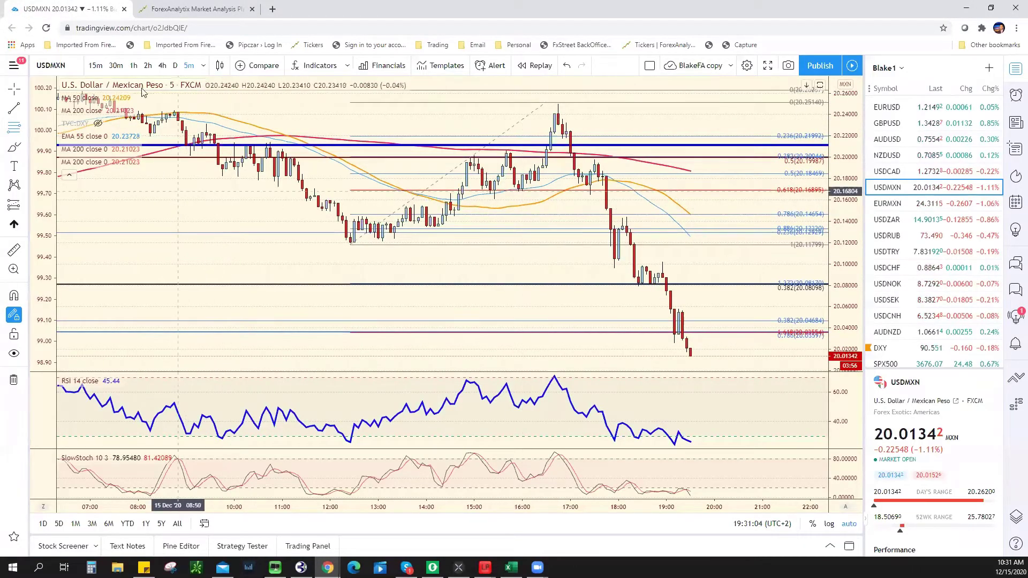
pyautogui.click(134, 66)
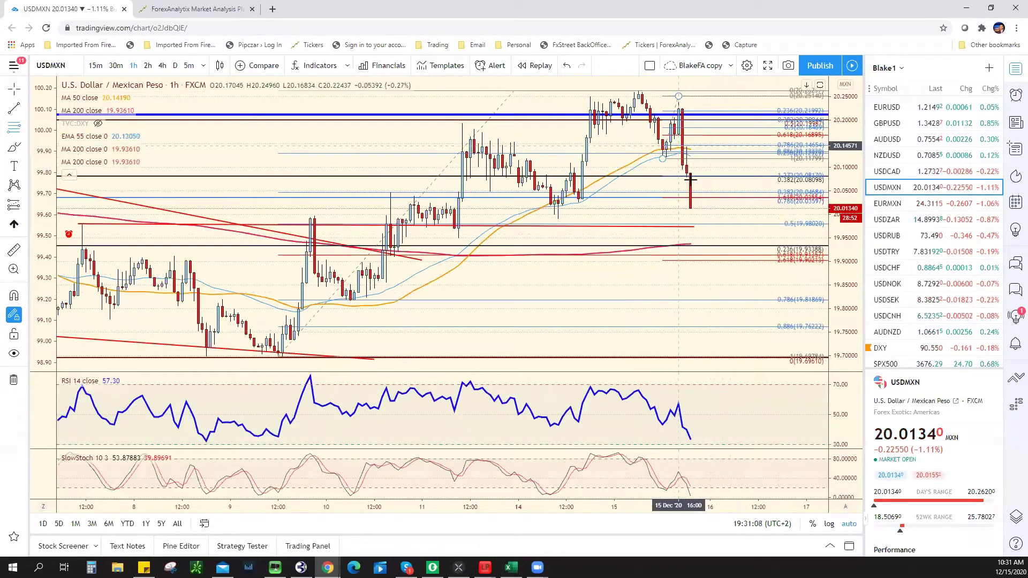
pyautogui.scroll(-2, 701, 155)
pyautogui.scroll(-2, 701, 156)
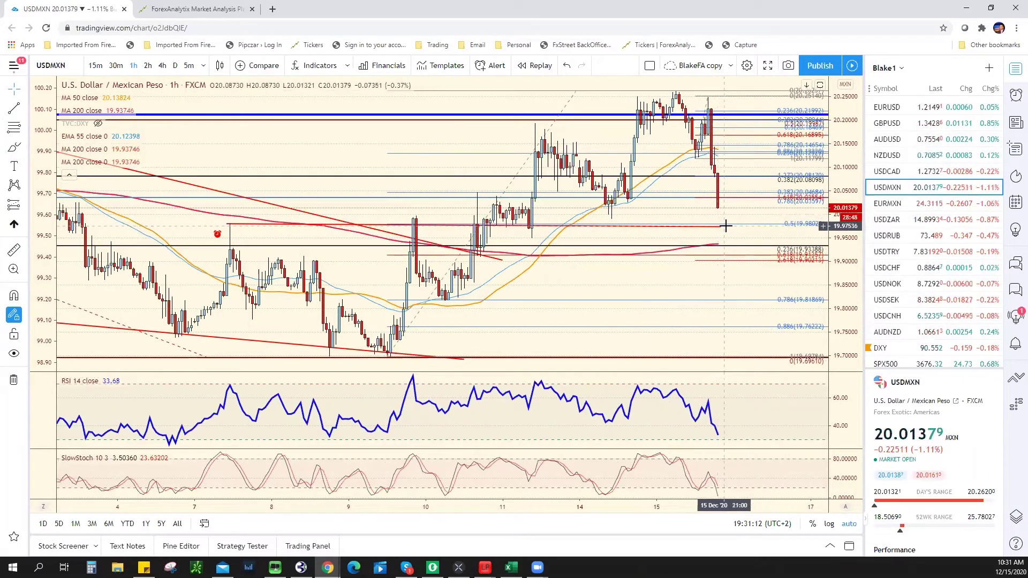
pyautogui.moveTo(726, 225); pyautogui.dragTo(795, 227)
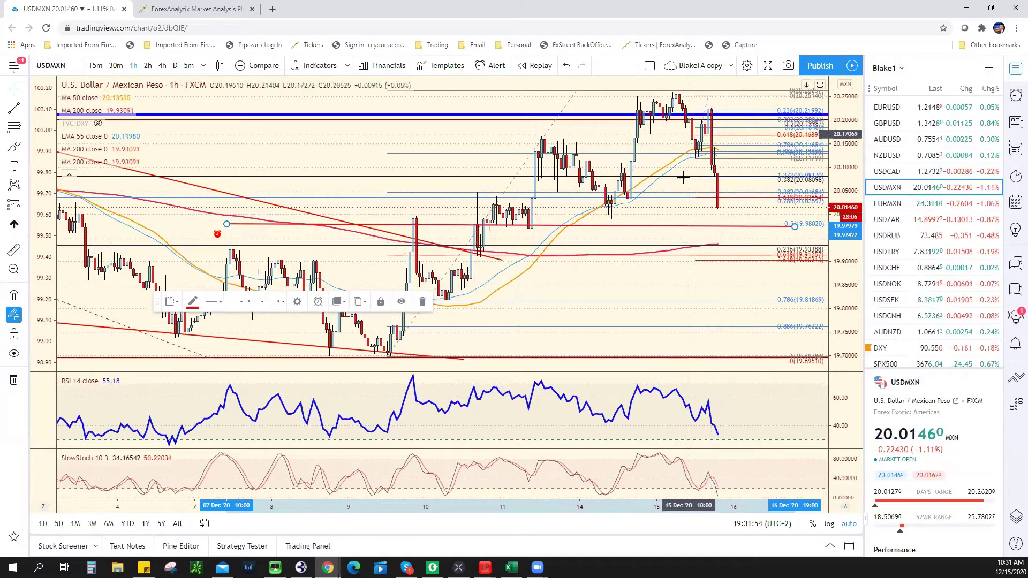
pyautogui.scroll(1, 699, 220)
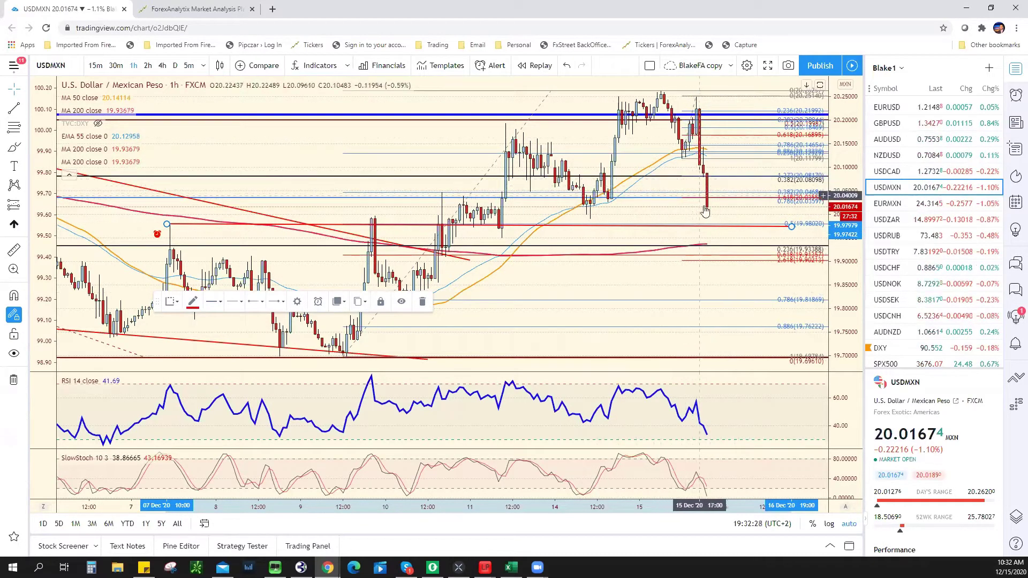
# Extend the descending red trendline further right, then deselect it.
pyautogui.scroll(-5, 705, 214)
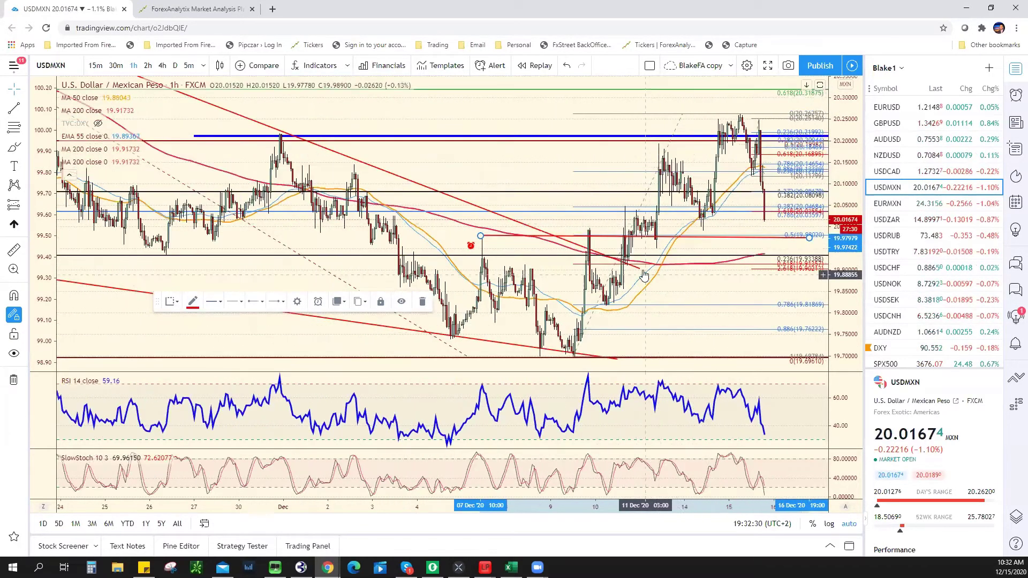
pyautogui.moveTo(644, 276); pyautogui.dragTo(786, 326)
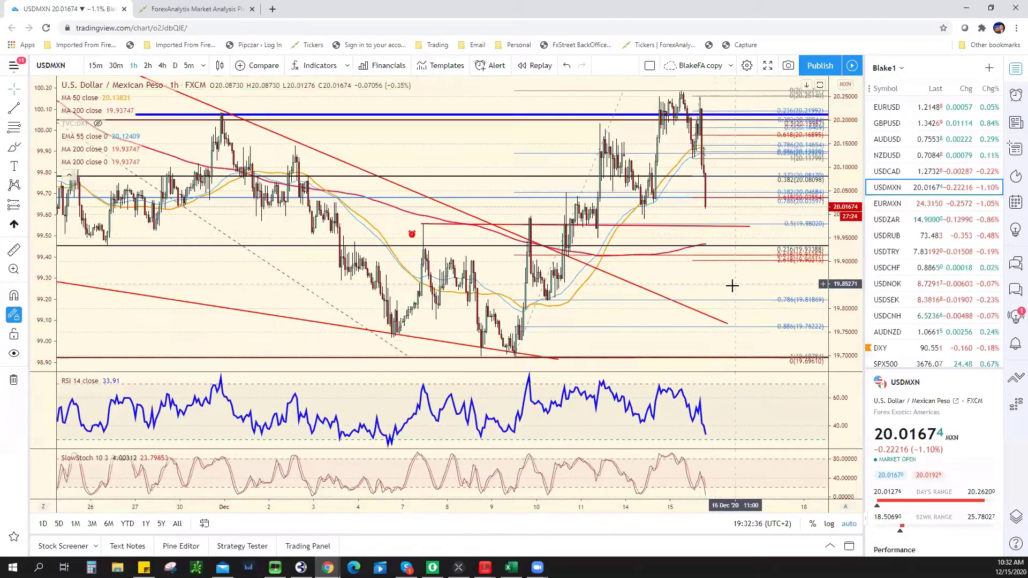
pyautogui.click(730, 287)
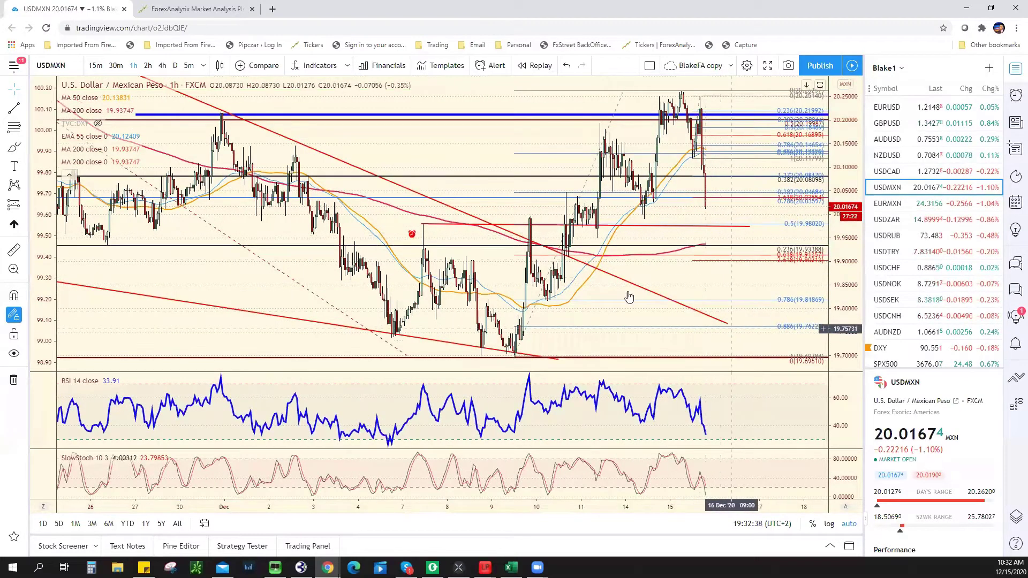
# Draw a projected path from the latest candle down to the 0.786 level, then turning up.
pyautogui.scroll(5, 685, 316)
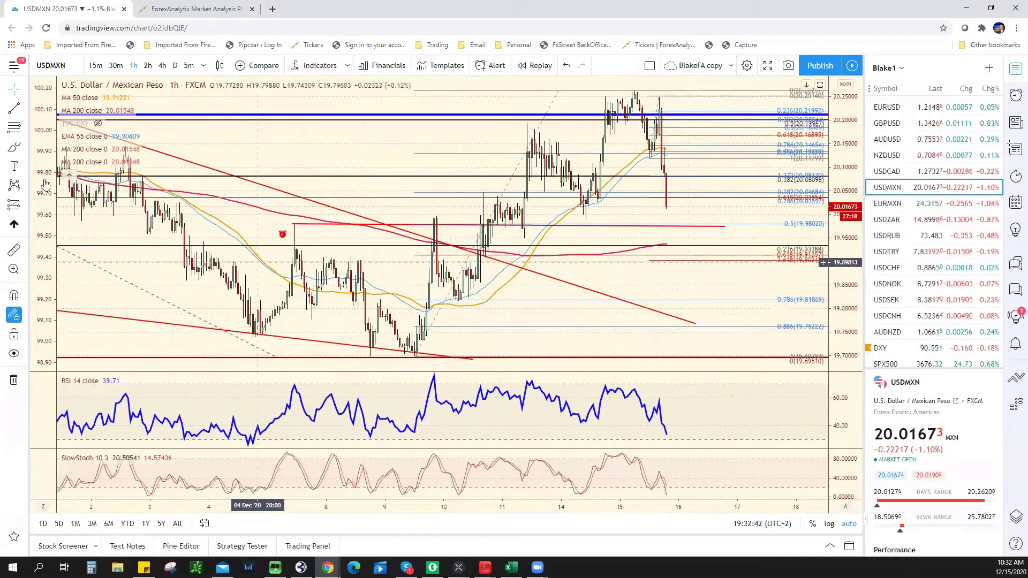
pyautogui.click(666, 216)
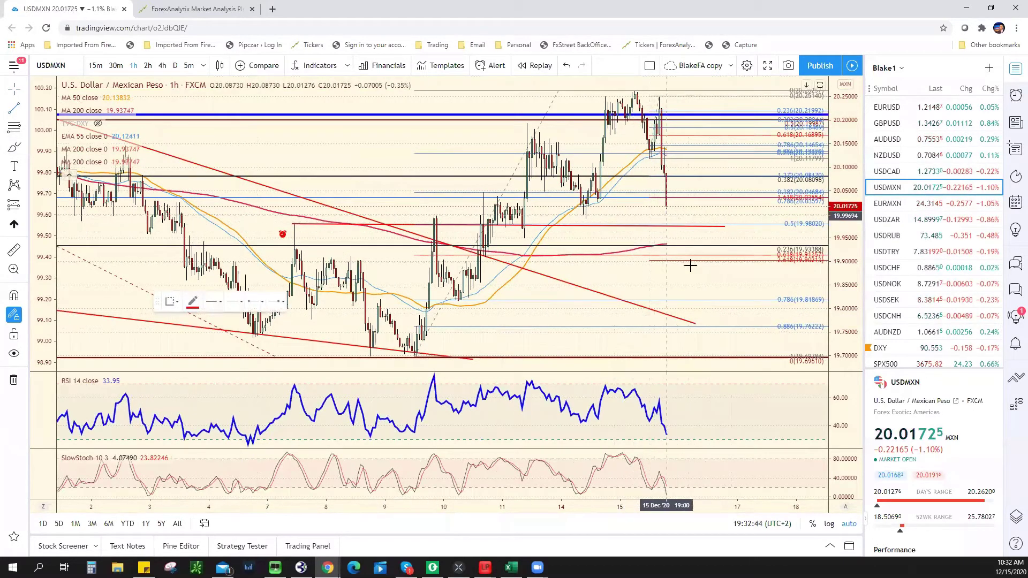
pyautogui.click(701, 300)
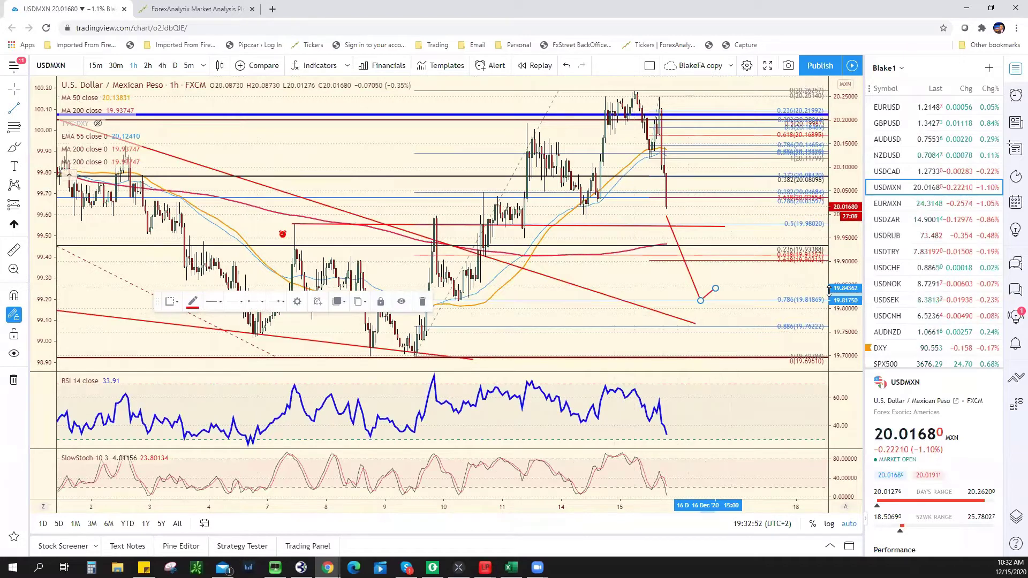
# Show GBPUSD on 15-minute candles, then switch to EURUSD.
pyautogui.click(889, 123)
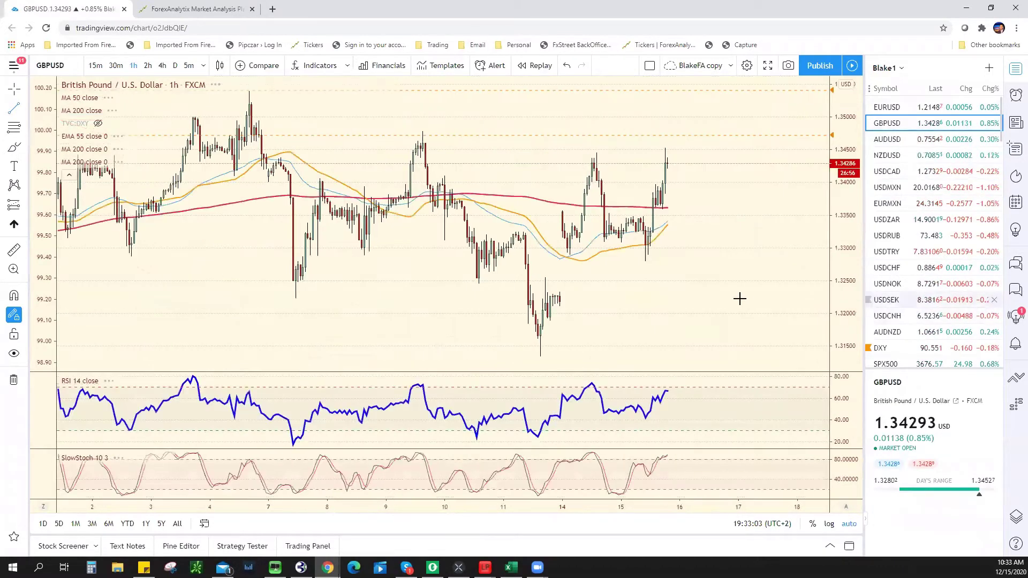
pyautogui.scroll(2, 716, 292)
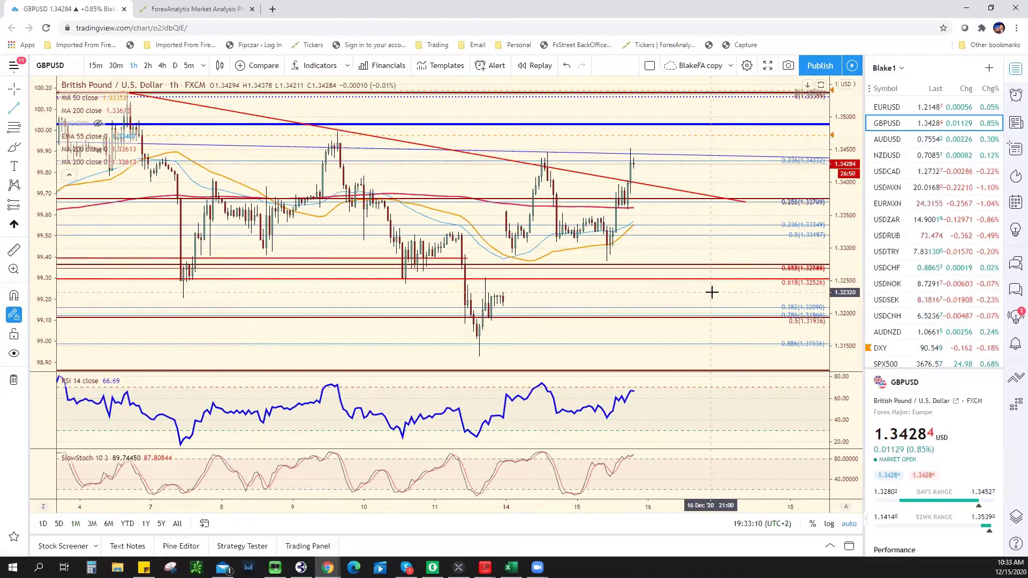
pyautogui.scroll(-3, 709, 293)
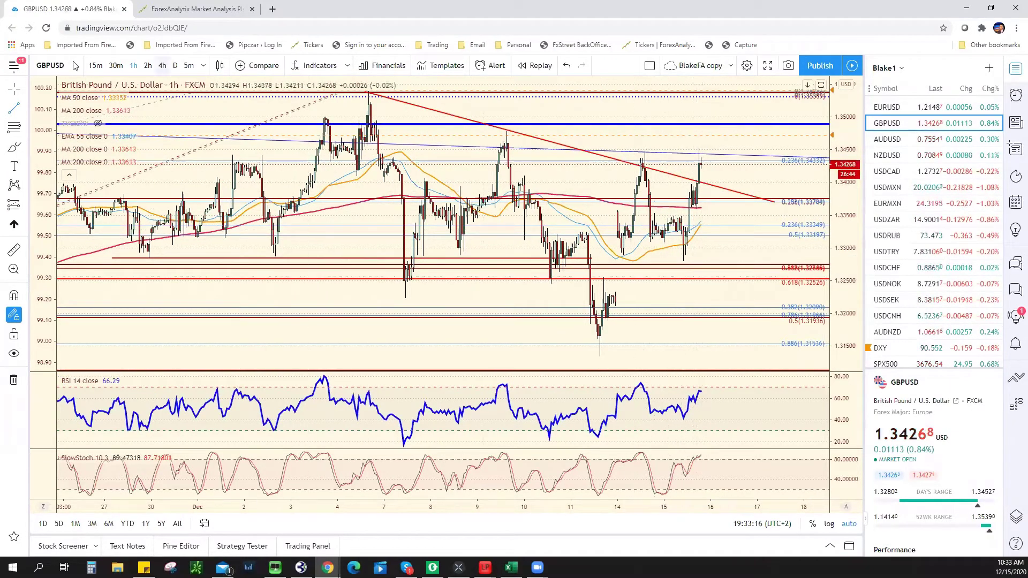
pyautogui.write('15')
pyautogui.press('Return')
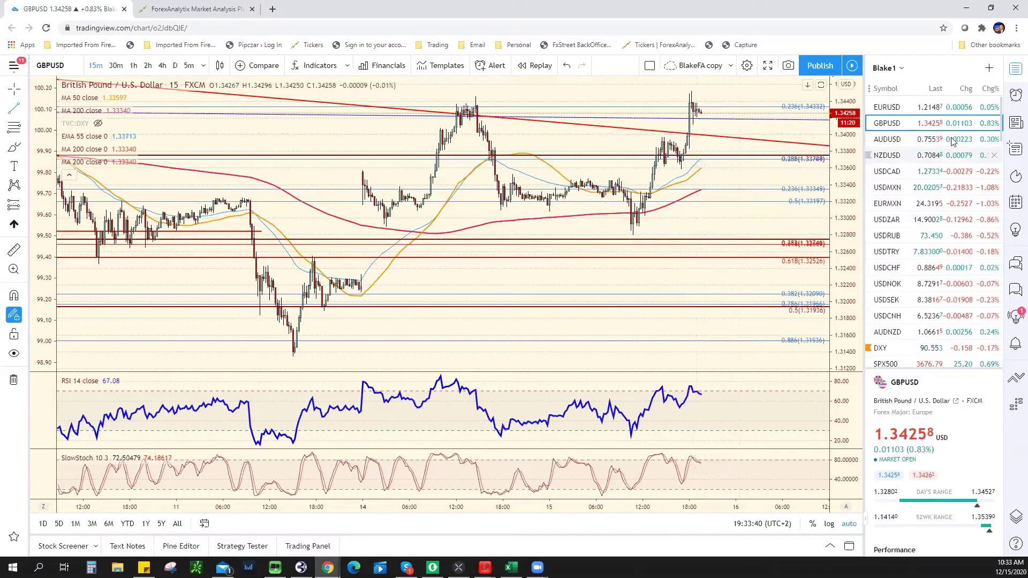
pyautogui.click(887, 107)
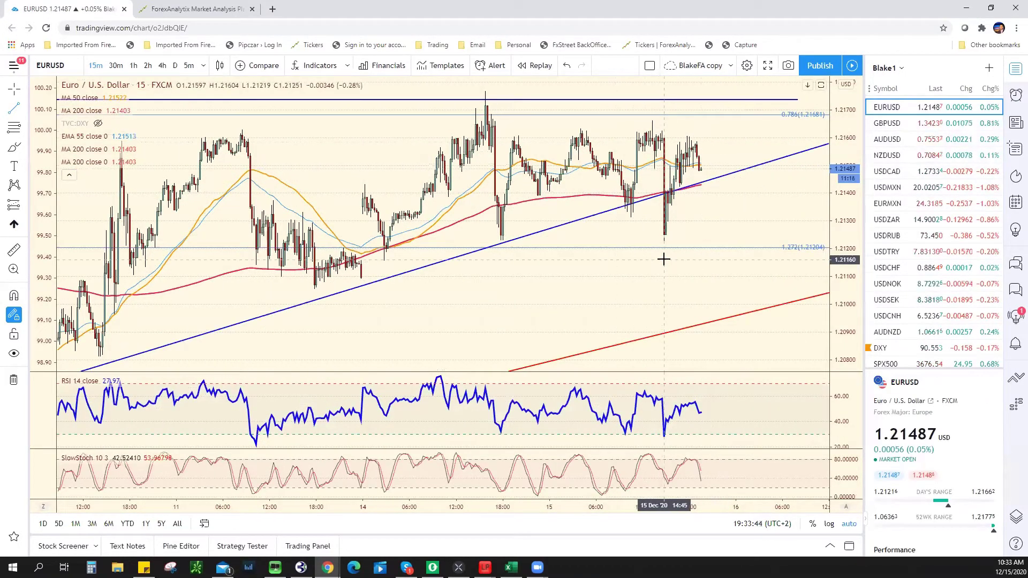
# Draw a projected path from the latest EURUSD candles dipping to about 1.2105, then rising.
pyautogui.scroll(-1, 663, 224)
pyautogui.scroll(-1, 663, 223)
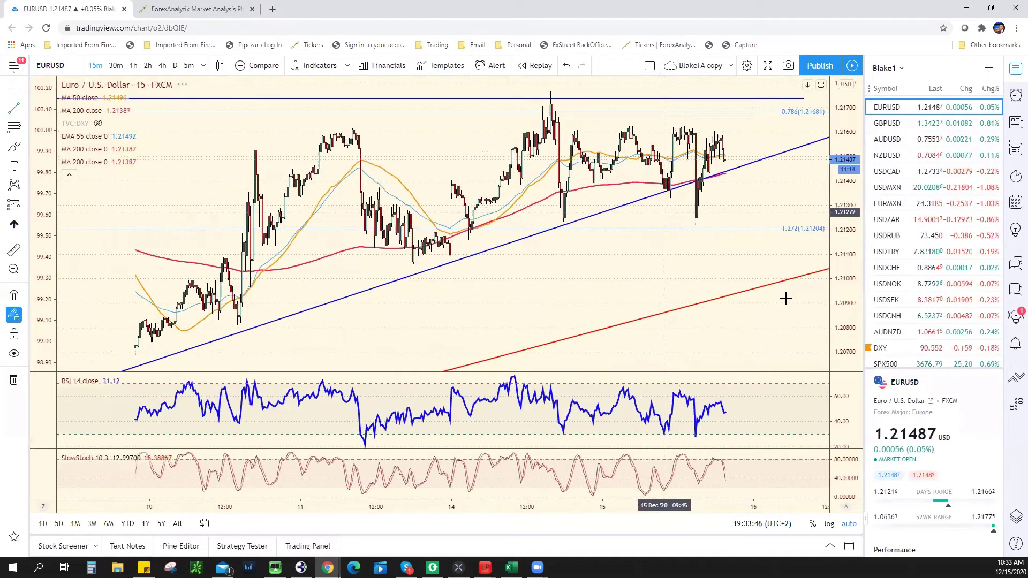
pyautogui.click(24, 111)
pyautogui.click(736, 168)
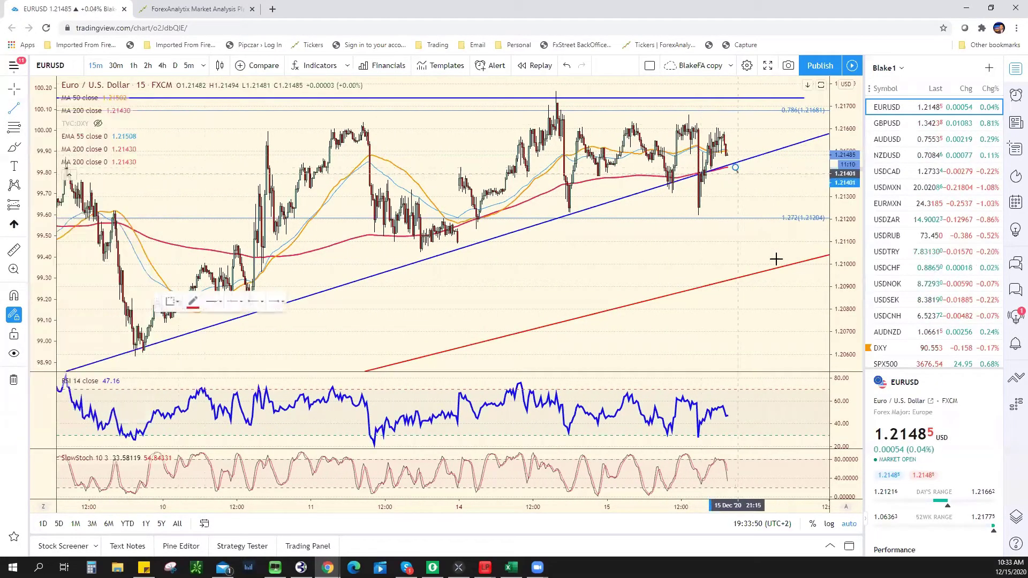
pyautogui.click(785, 252)
pyautogui.click(816, 207)
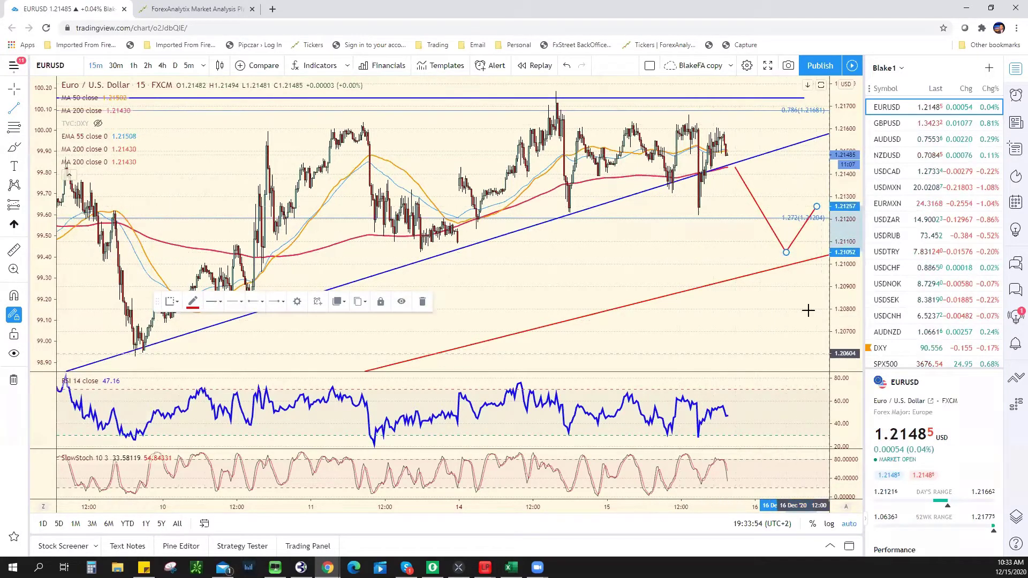
# Switch EURUSD to hourly candles with 1h.
pyautogui.scroll(5, 673, 284)
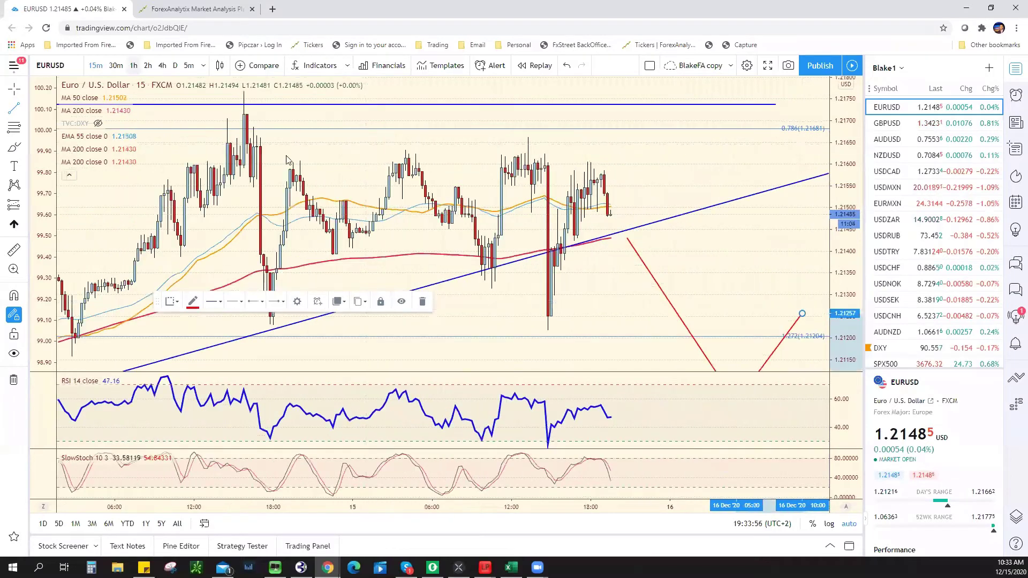
pyautogui.write('1h')
pyautogui.press('Return')
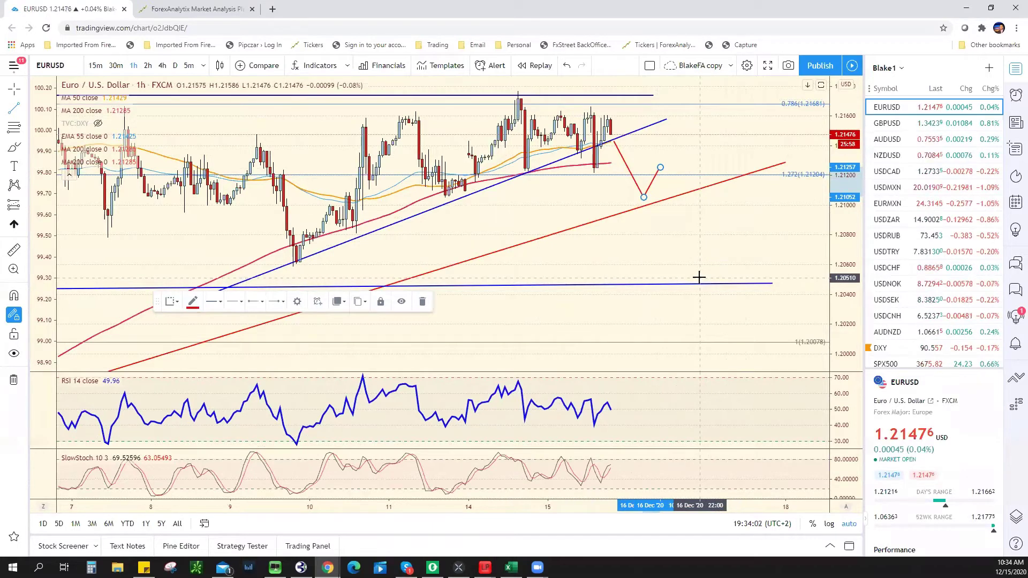
# Open USDCAD on the 4-hour timeframe.
pyautogui.click(923, 172)
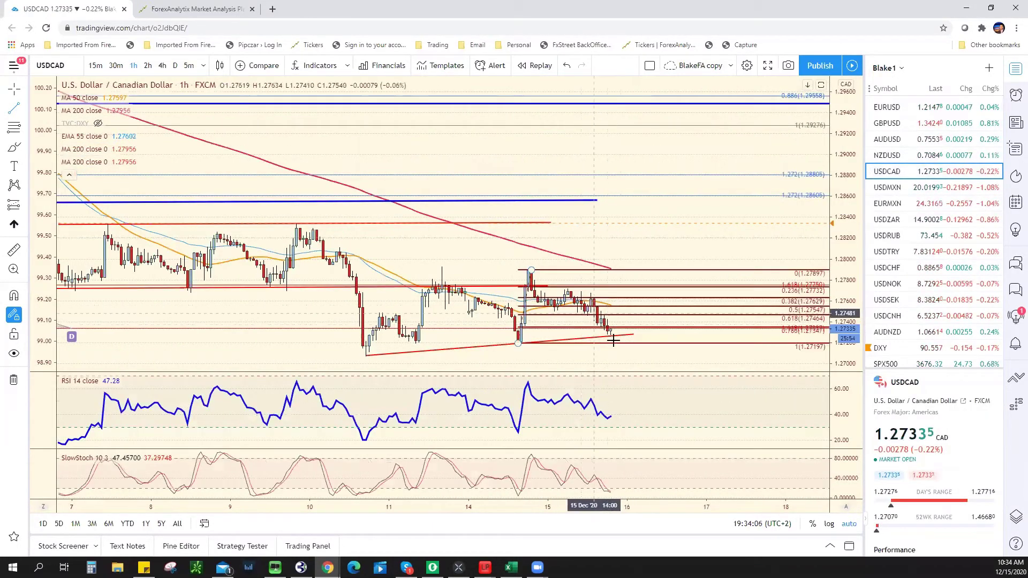
pyautogui.scroll(-3, 544, 342)
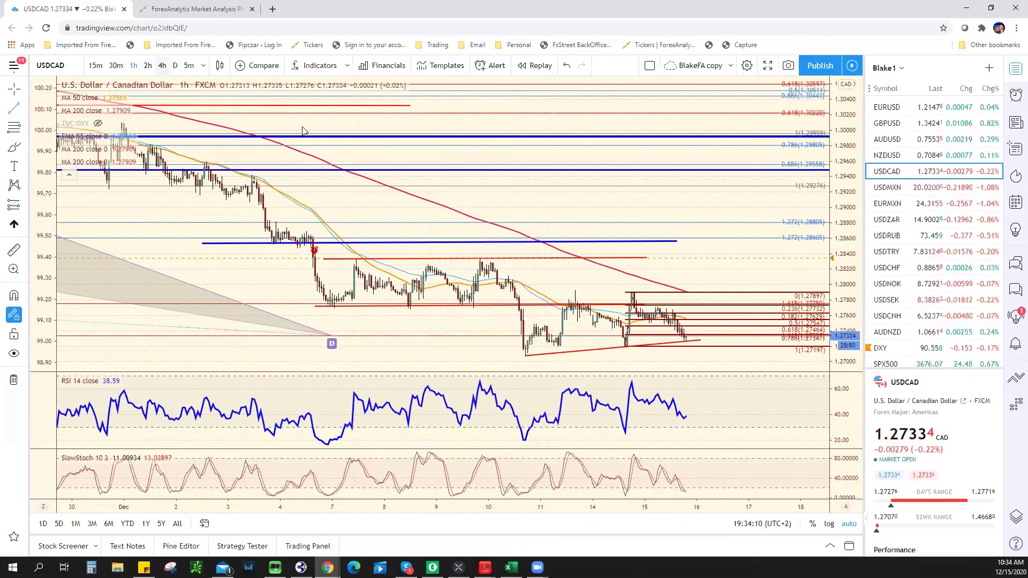
pyautogui.click(162, 65)
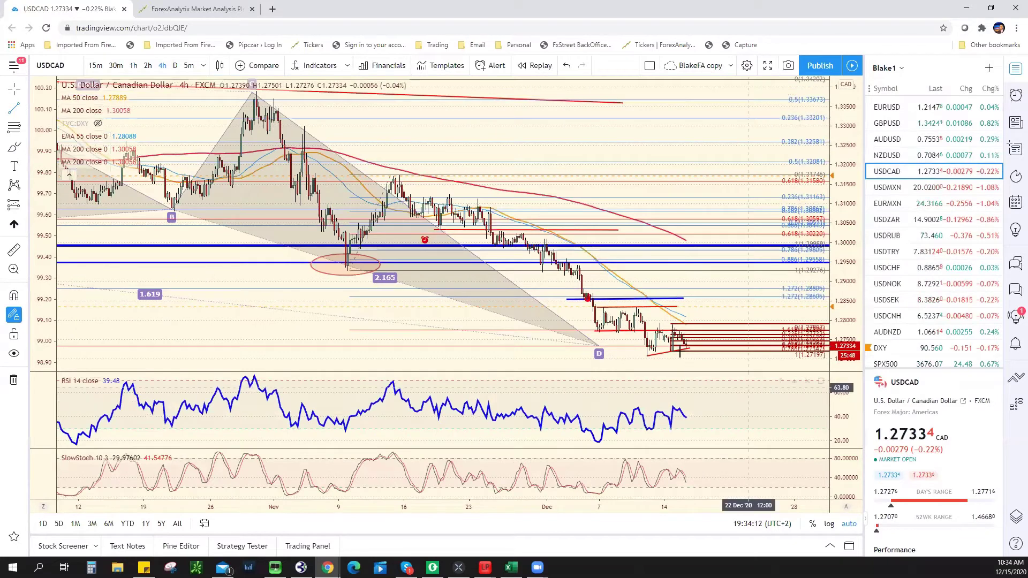
# Move the harmonic pattern's D point to the recent low, giving a 2.179 ratio.
pyautogui.scroll(-4, 637, 357)
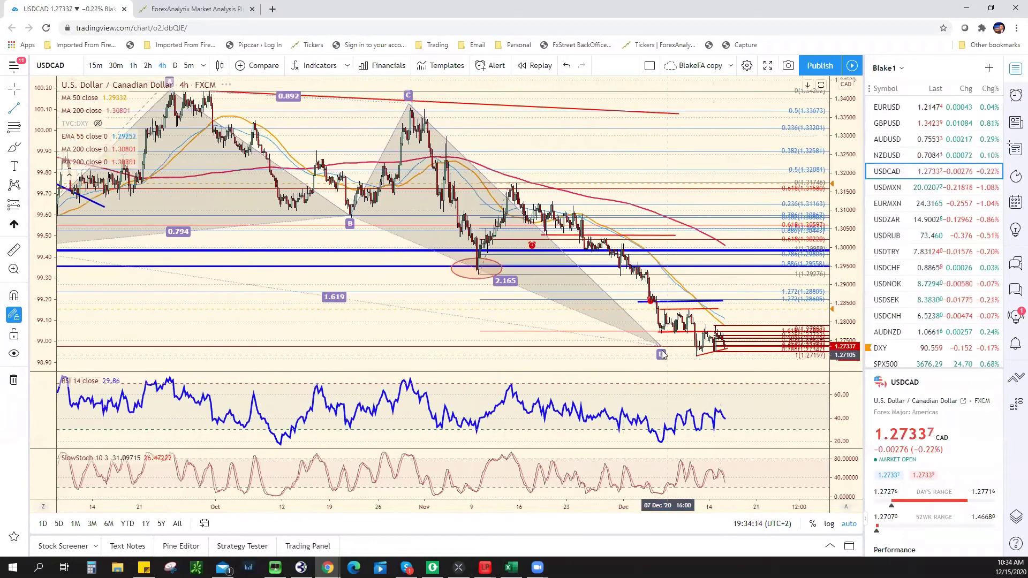
pyautogui.moveTo(661, 355); pyautogui.dragTo(669, 355)
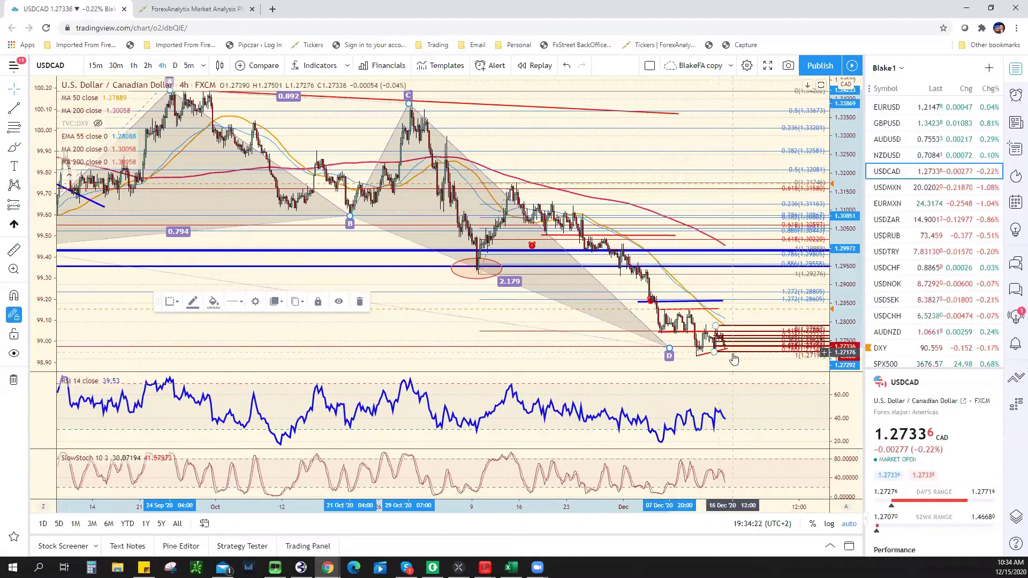
pyautogui.scroll(2, 723, 359)
pyautogui.scroll(1, 723, 360)
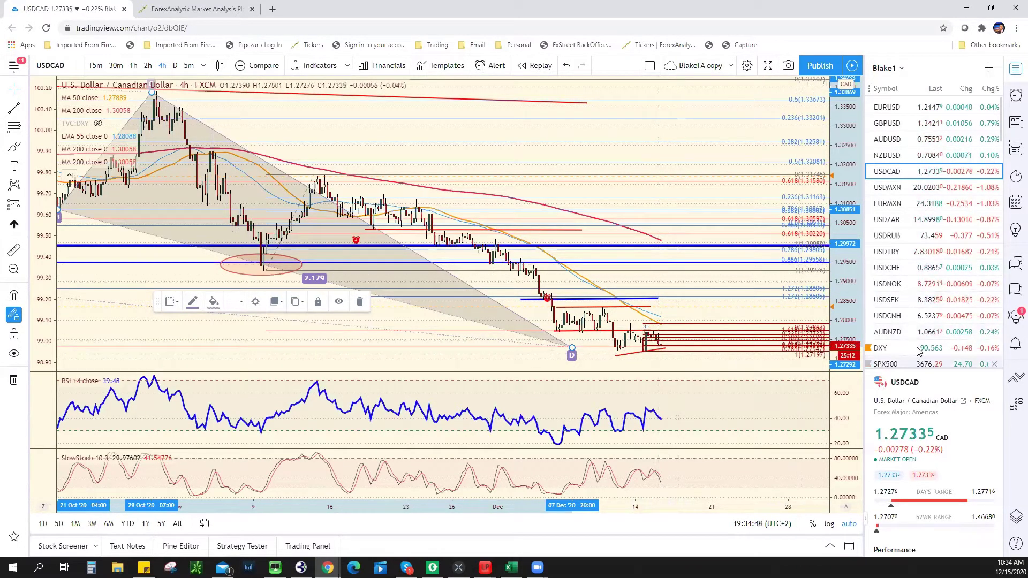
# Review the DXY dollar index's falling channel up close, then open NZDUSD.
pyautogui.click(934, 358)
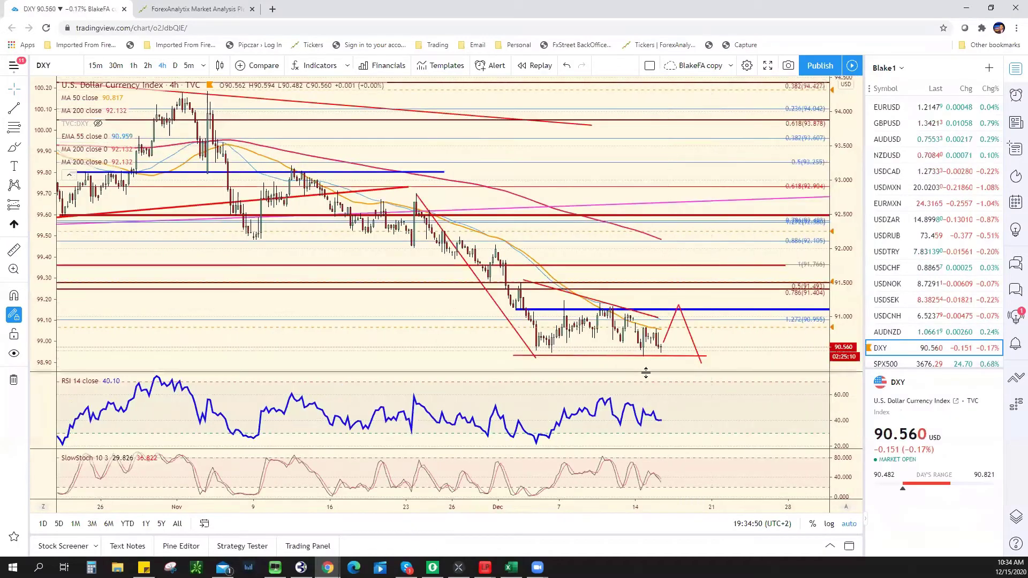
pyautogui.scroll(1, 638, 369)
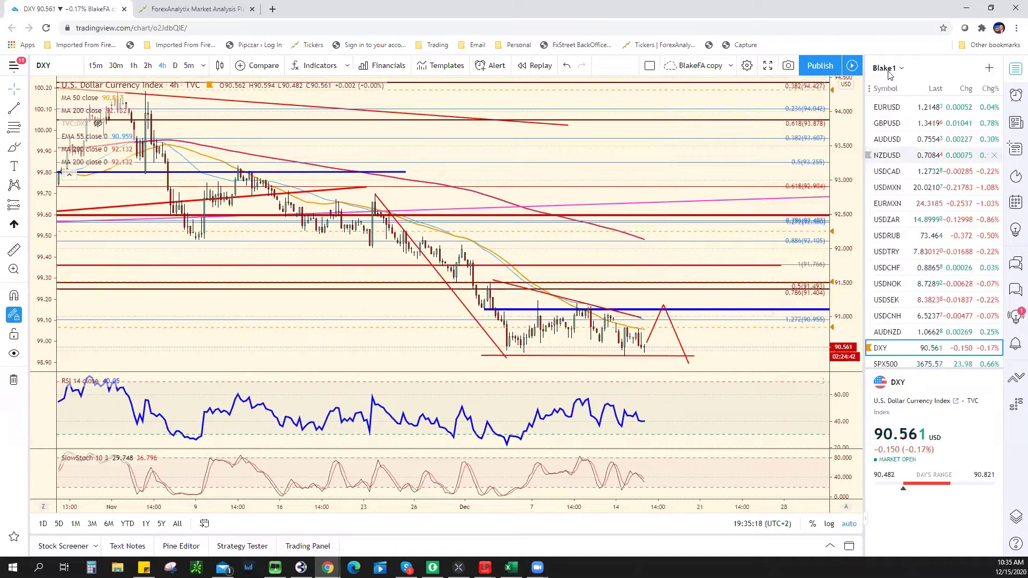
pyautogui.click(917, 156)
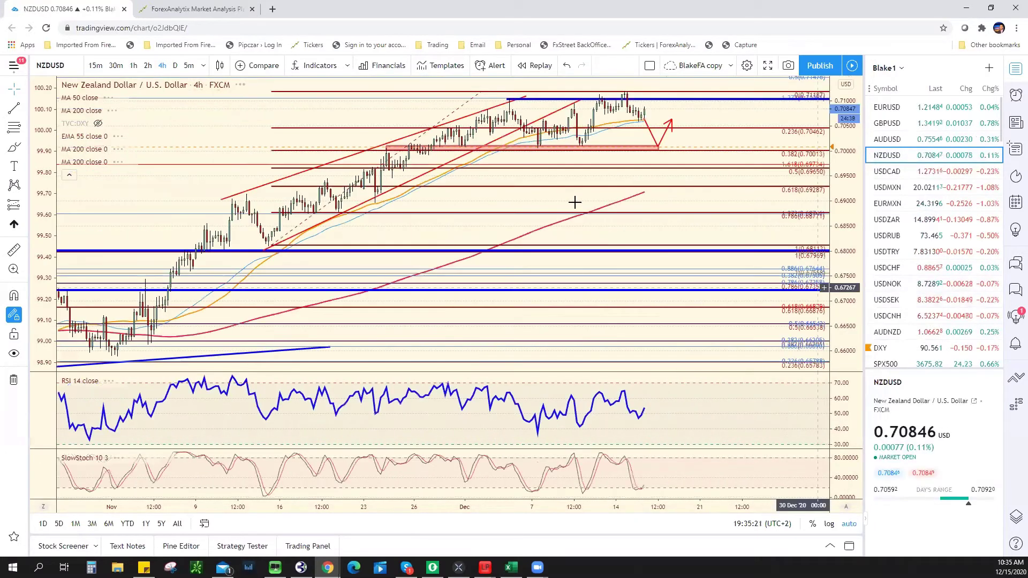
# Inspect NZDUSD's rising channel and red support zone, then open AUDUSD.
pyautogui.scroll(5, 557, 155)
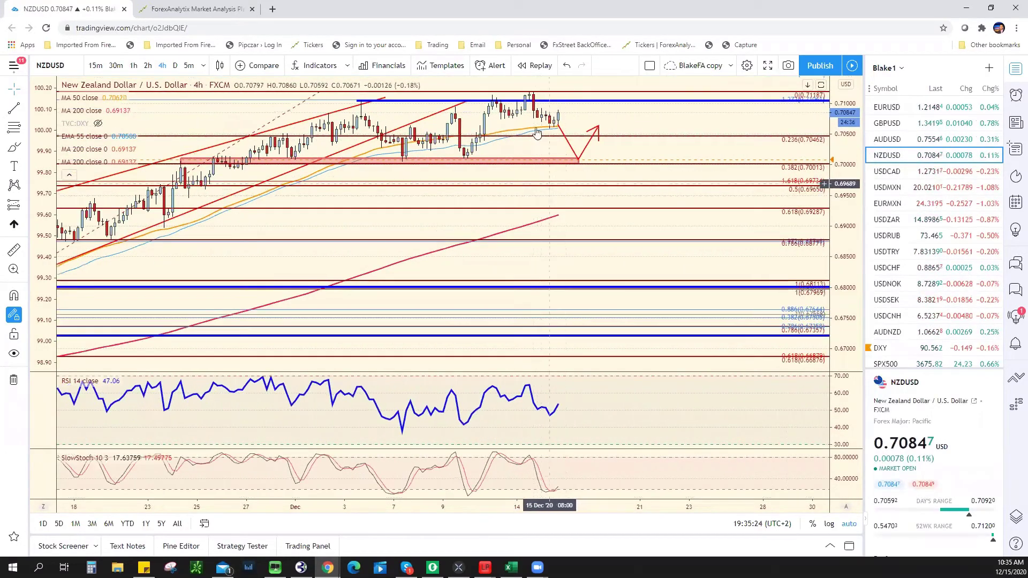
pyautogui.click(574, 162)
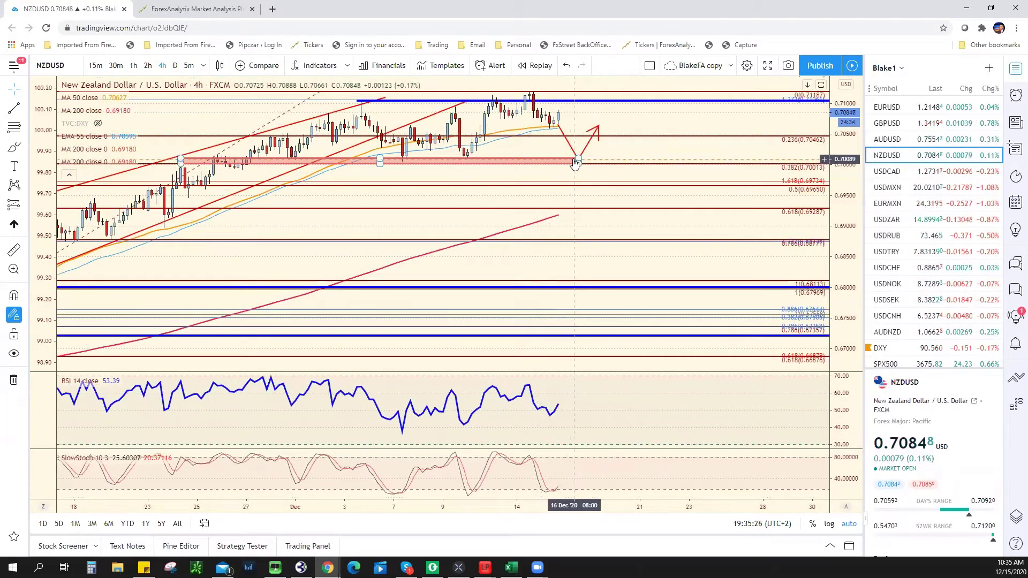
pyautogui.click(573, 170)
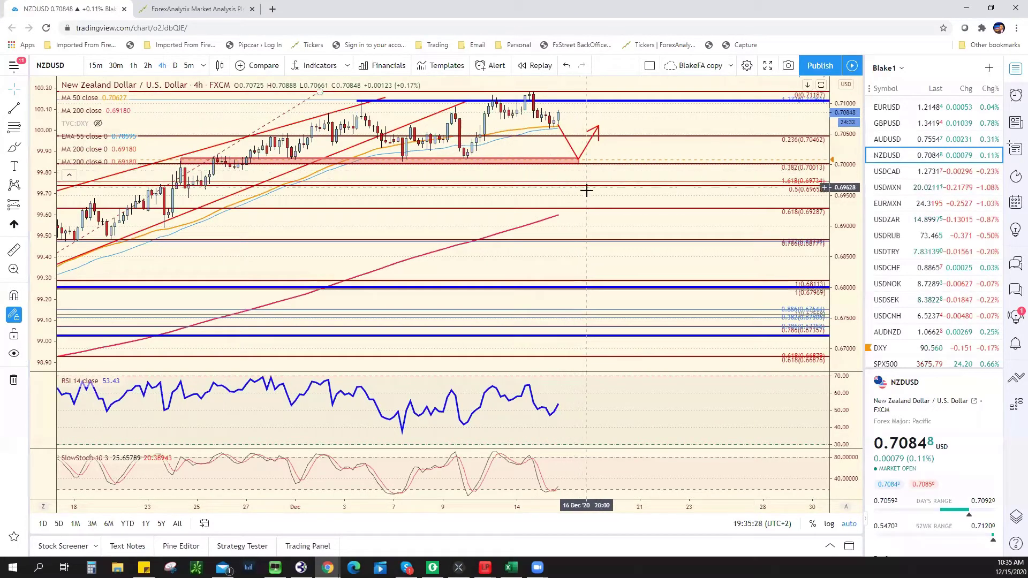
pyautogui.click(923, 144)
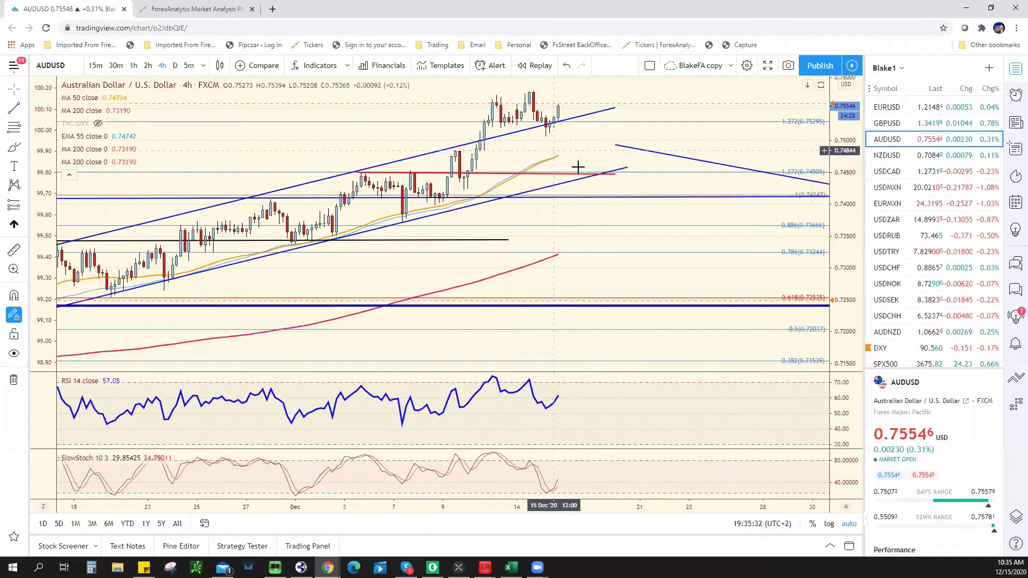
# Zoom out to review AUDUSD's ascending channel and scroll the watchlist toward XAUUSD.
pyautogui.scroll(-5, 600, 183)
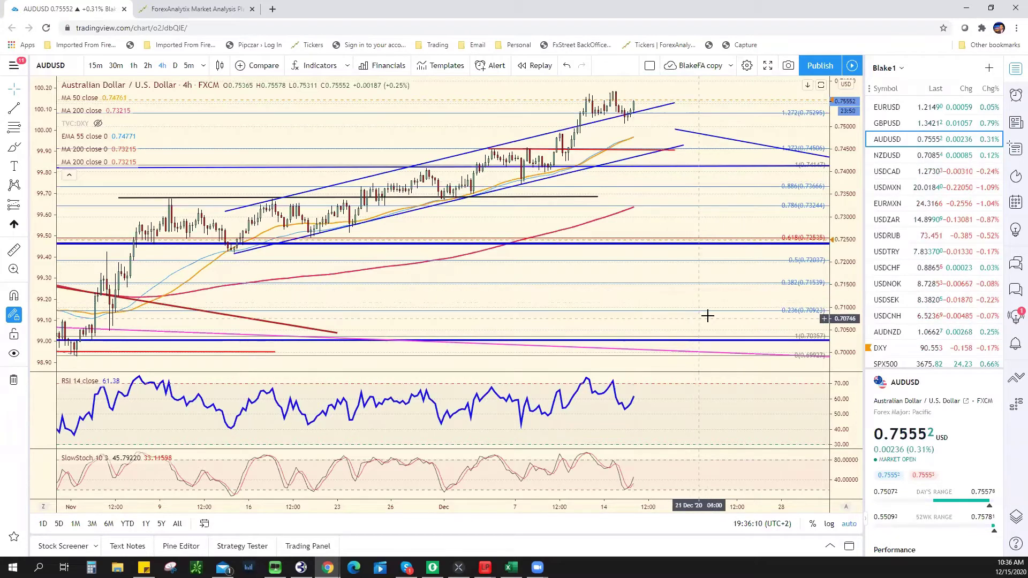
pyautogui.scroll(-3, 913, 309)
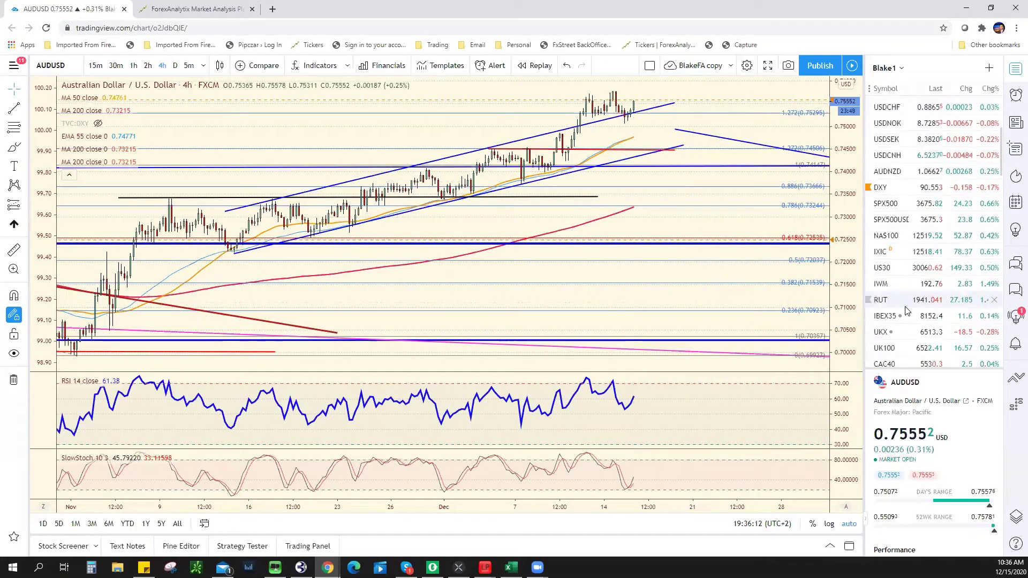
pyautogui.scroll(-3, 904, 310)
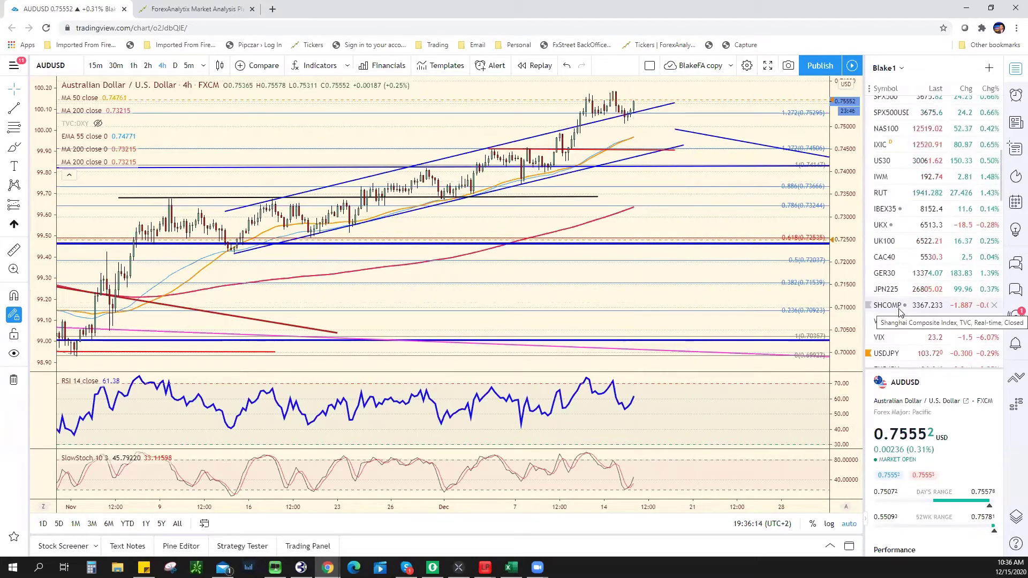
pyautogui.scroll(-3, 900, 314)
# Review the gold XAUUSD and silver XAGUSD rounded-top charts, then open USDJPY.
pyautogui.click(902, 254)
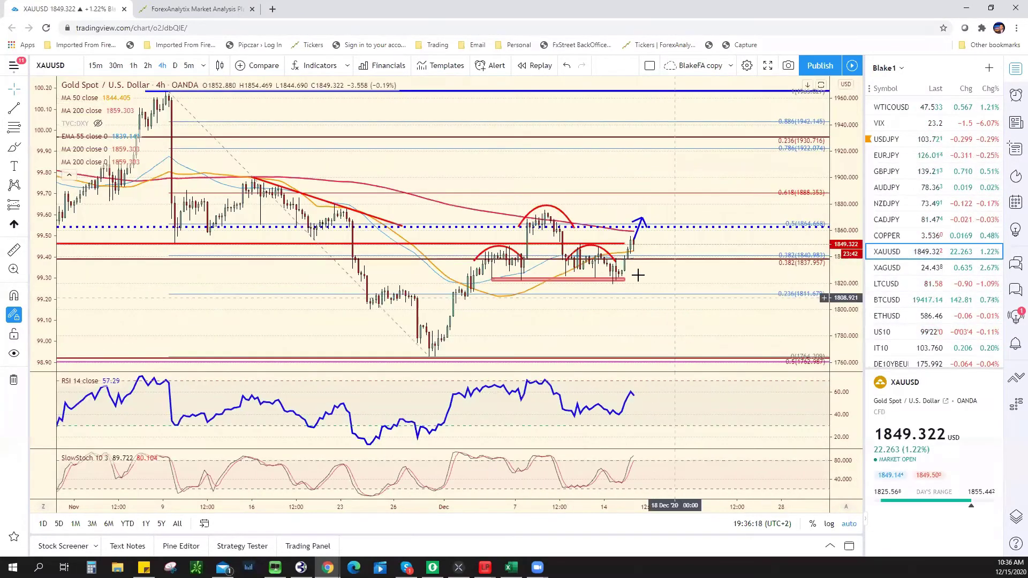
pyautogui.scroll(1, 645, 281)
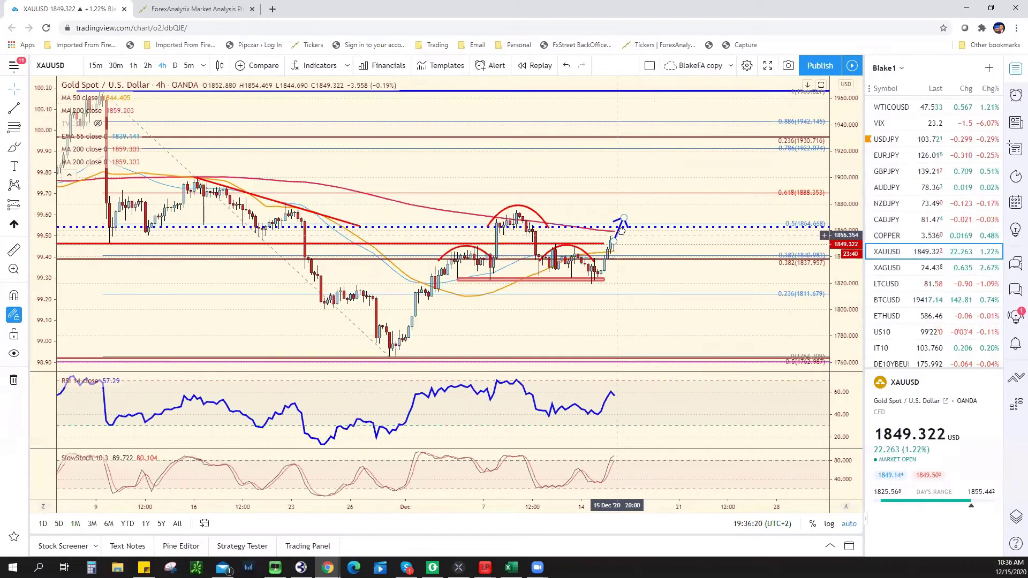
pyautogui.click(621, 229)
pyautogui.press('Down')
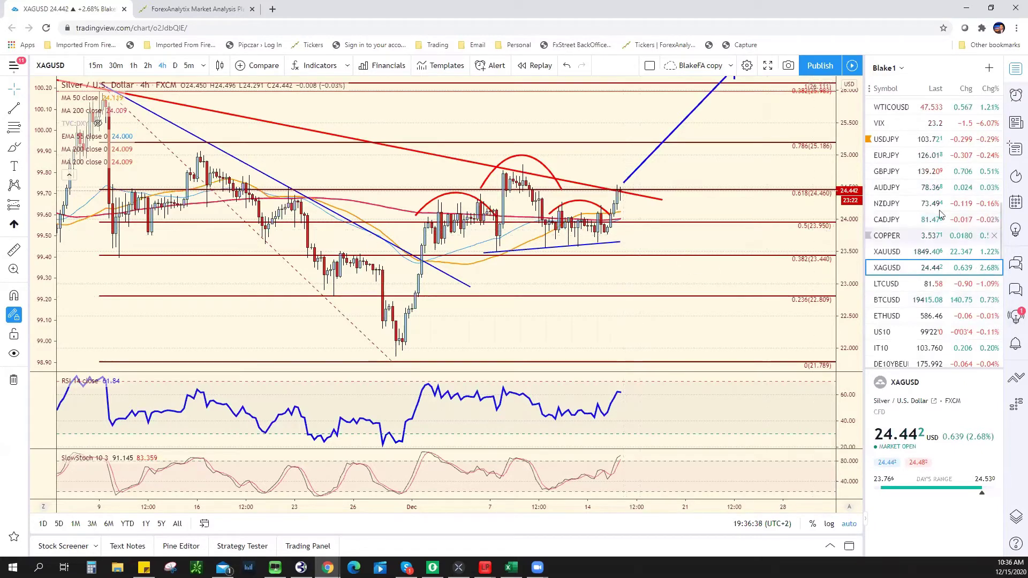
pyautogui.click(887, 139)
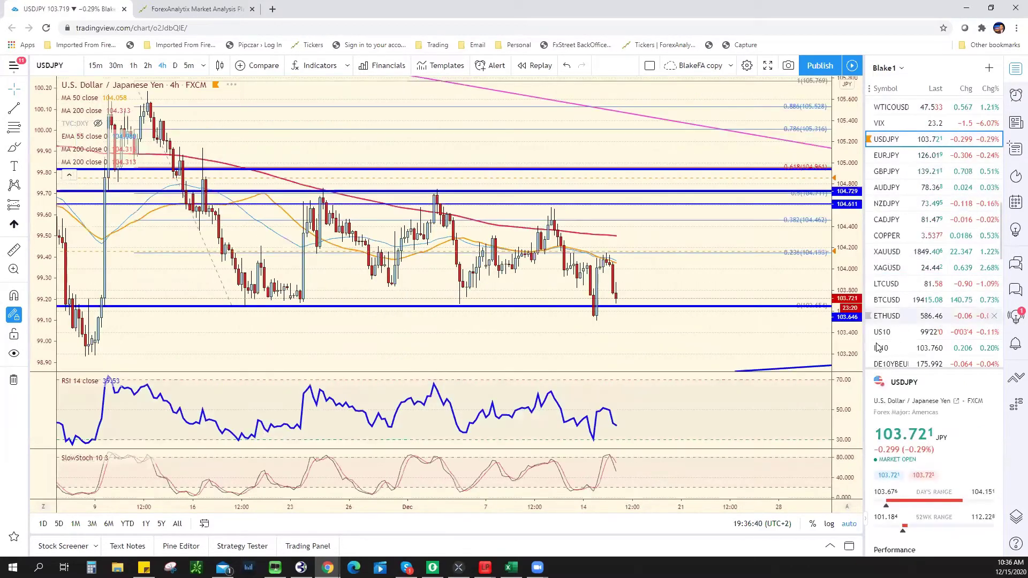
# Zoom out on USDJPY's horizontal range levels, then reopen USDMXN from the watchlist.
pyautogui.scroll(-1, 633, 311)
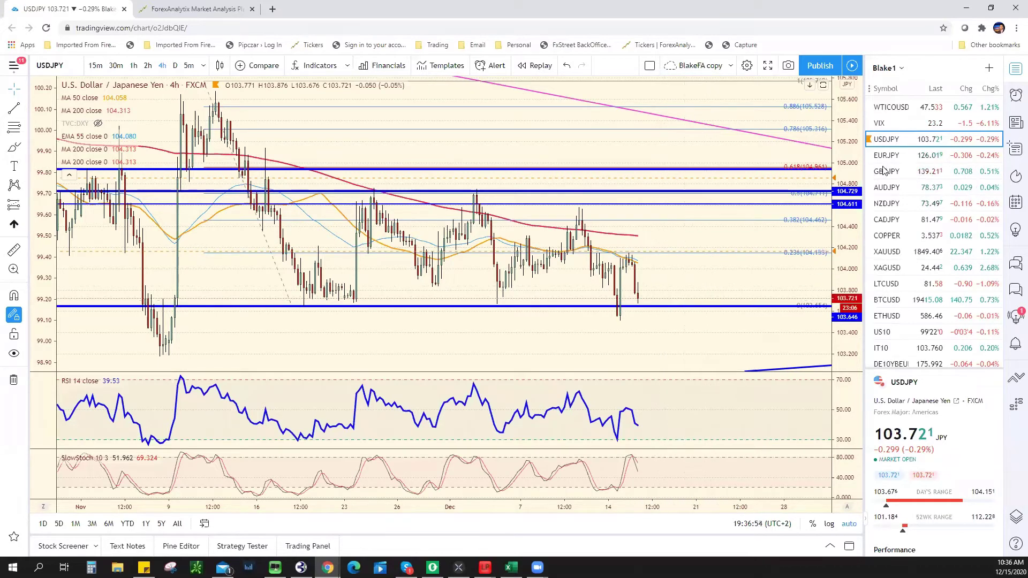
pyautogui.scroll(5, 906, 155)
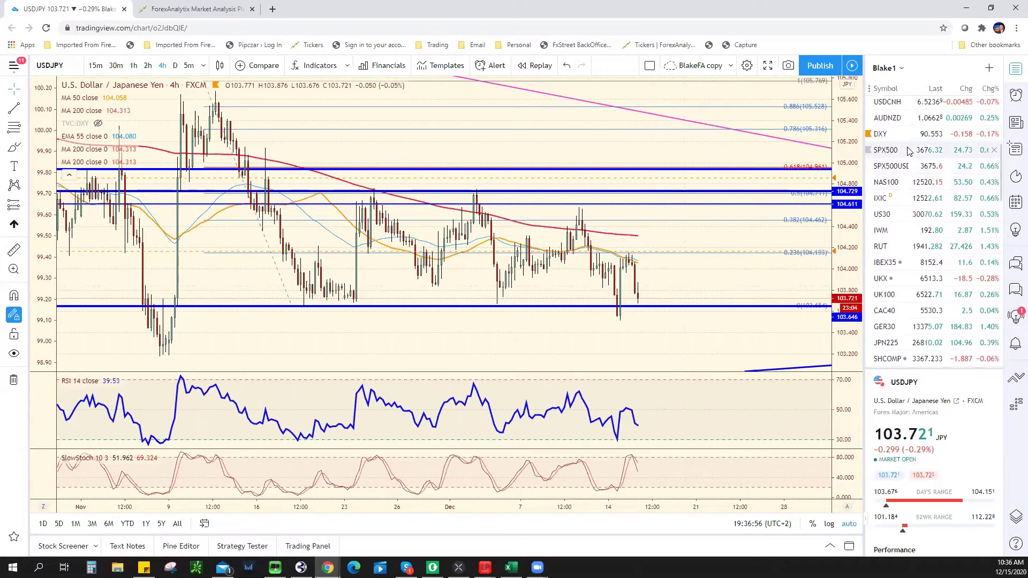
pyautogui.scroll(1, 906, 155)
pyautogui.click(894, 134)
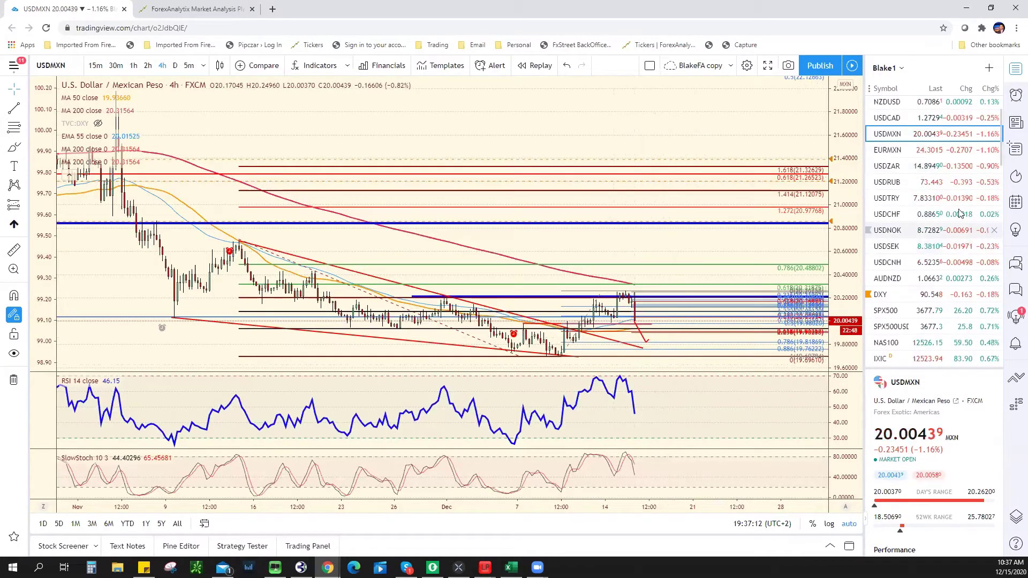
pyautogui.scroll(-5, 929, 306)
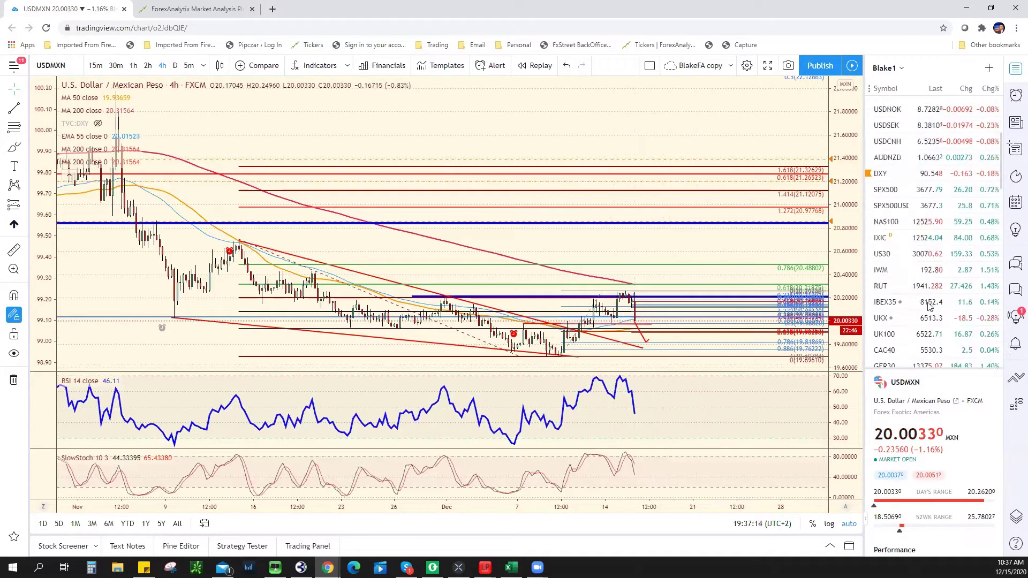
pyautogui.scroll(-10, 929, 307)
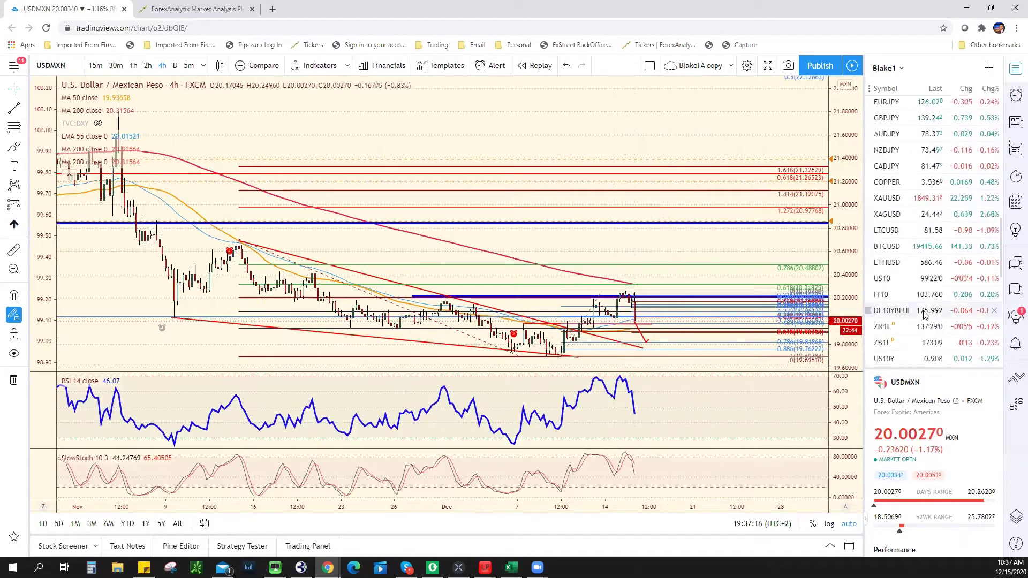
pyautogui.scroll(-4, 920, 313)
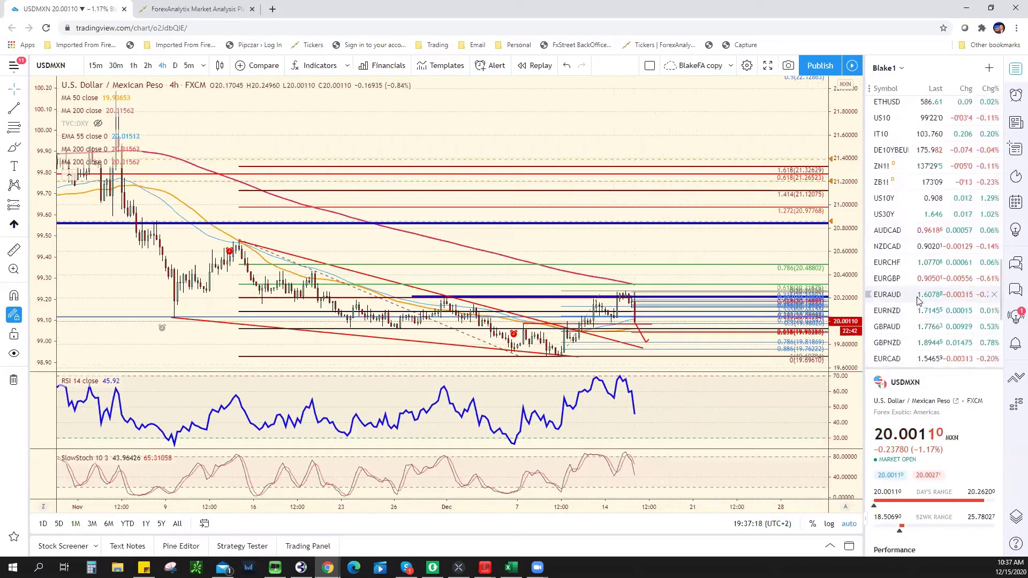
# Switch to the EURNZD 4-hour chart, zoom in slightly and pick the trend line tool (Alt+T).
pyautogui.click(887, 310)
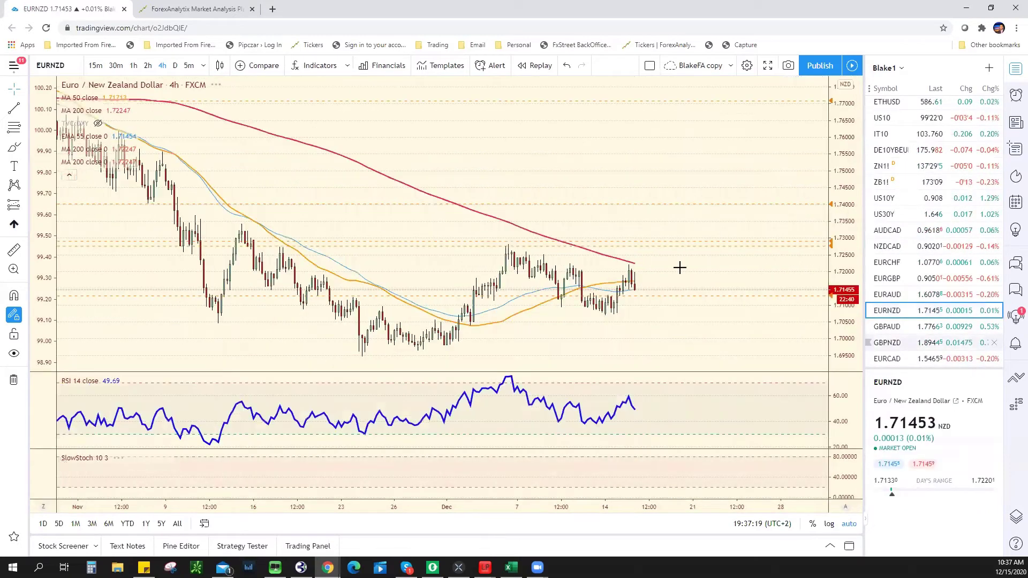
pyautogui.scroll(1, 611, 279)
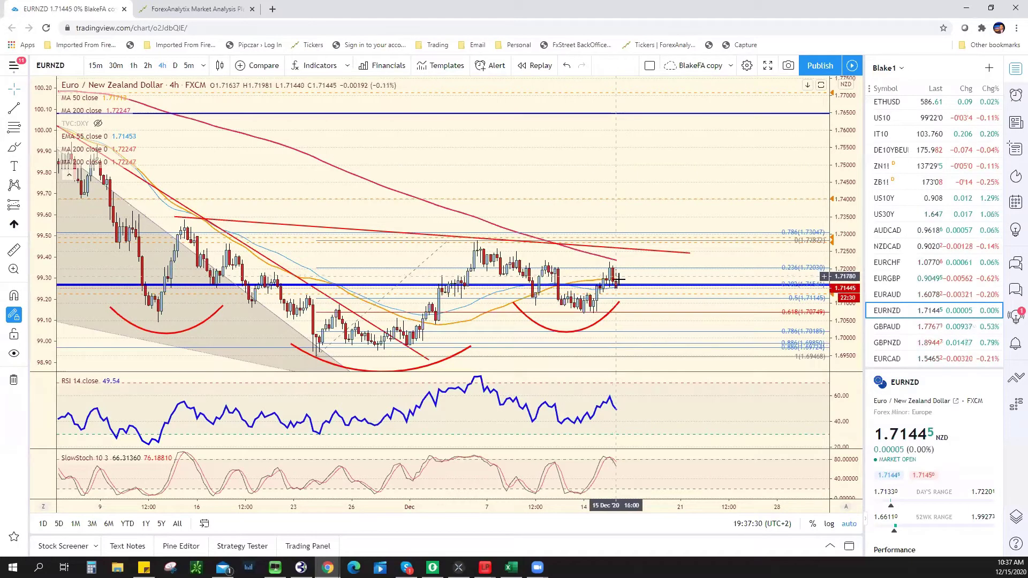
pyautogui.hotkey('alt', 't')
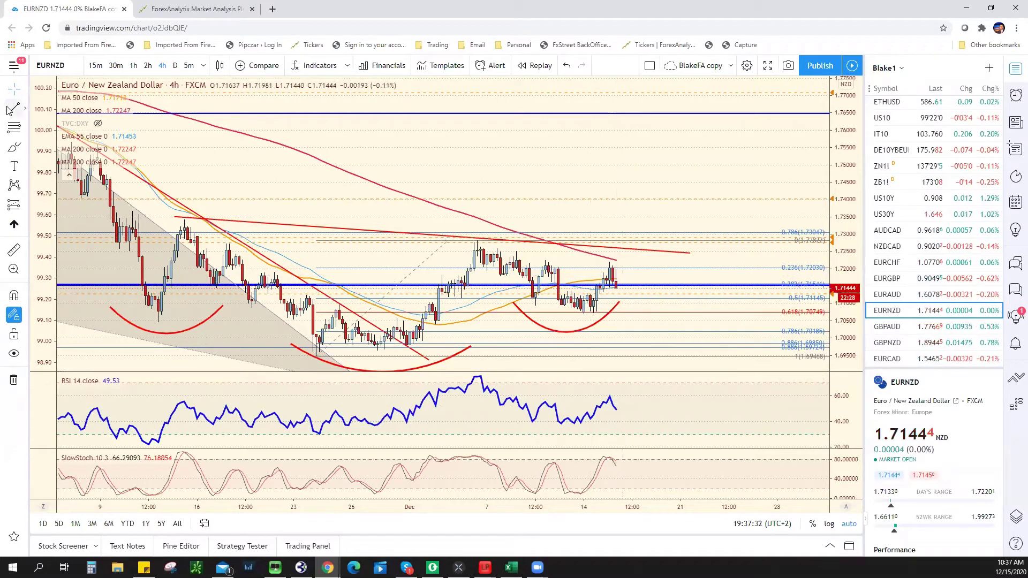
# Draw a rising trend line from the late-November low to beyond the mid-December lows.
pyautogui.click(374, 357)
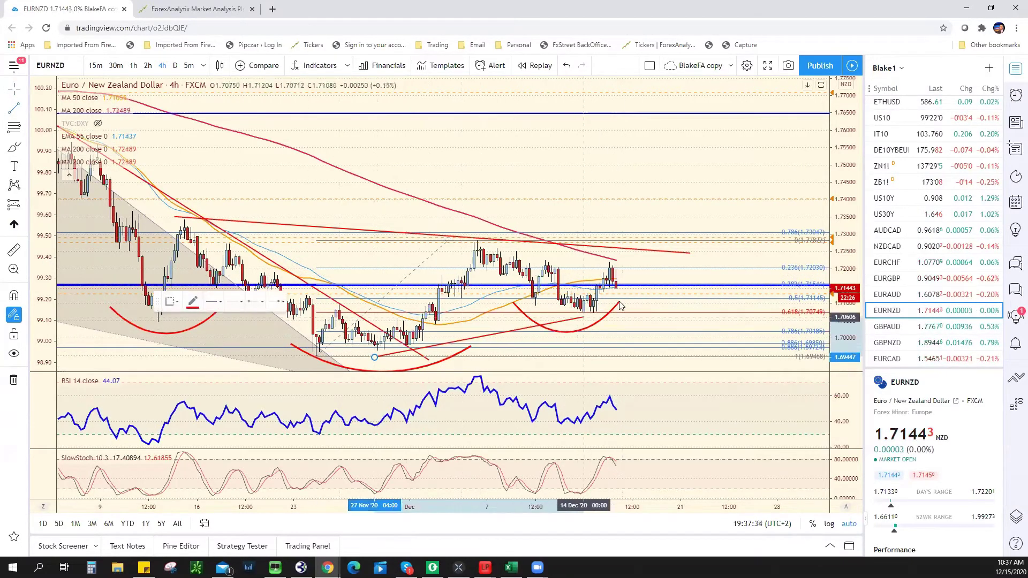
pyautogui.click(658, 299)
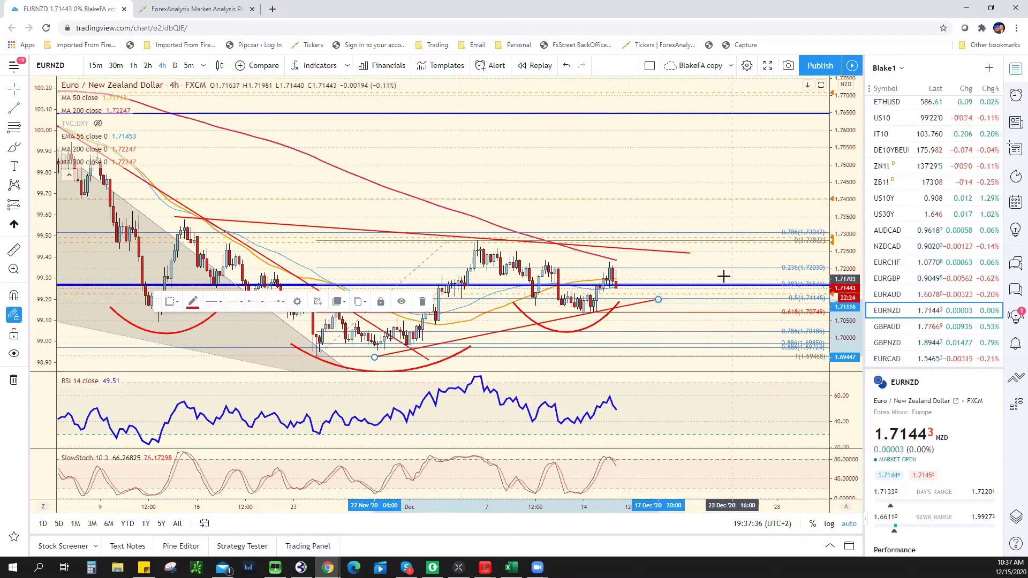
pyautogui.moveTo(691, 252); pyautogui.dragTo(645, 252)
# Select the upper red trend line, then switch the chart to USDJPY.
pyautogui.click(657, 258)
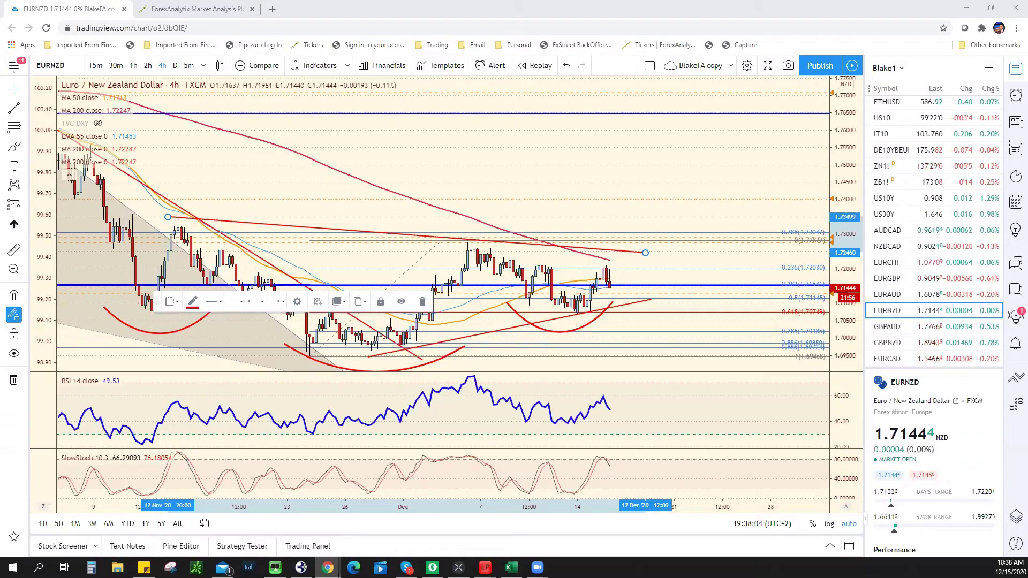
pyautogui.scroll(10, 919, 259)
pyautogui.click(919, 246)
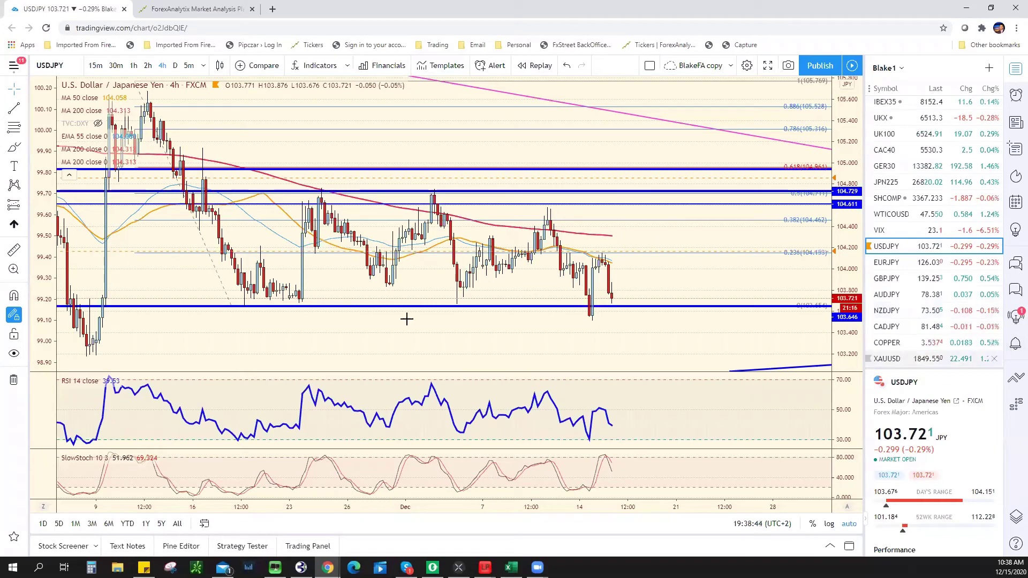
# Bring October–November price action into view, zoom out, and switch USDJPY to the 1D timeframe.
pyautogui.moveTo(346, 312); pyautogui.dragTo(515, 365)
pyautogui.scroll(-1, 419, 325)
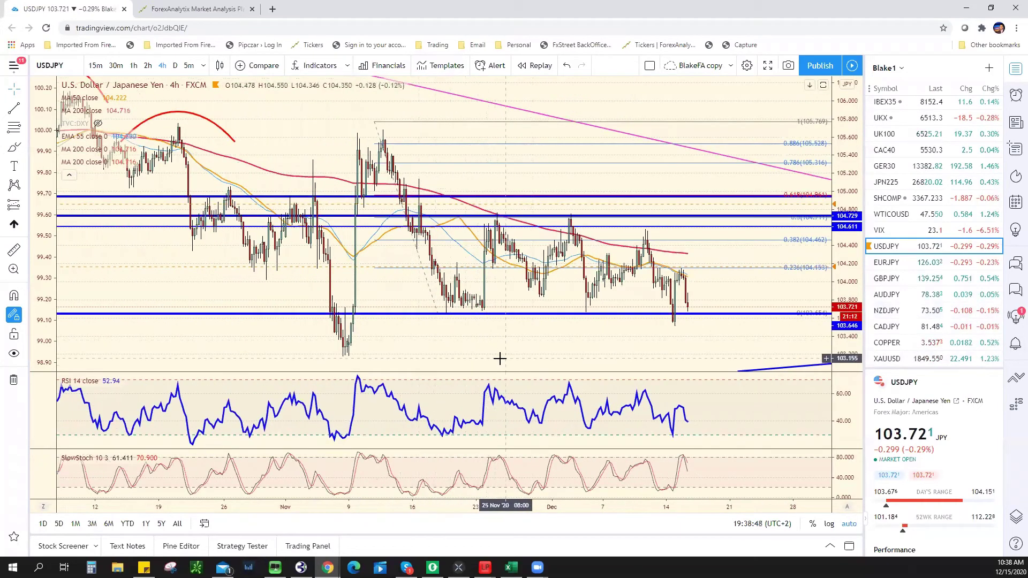
pyautogui.scroll(-4, 428, 215)
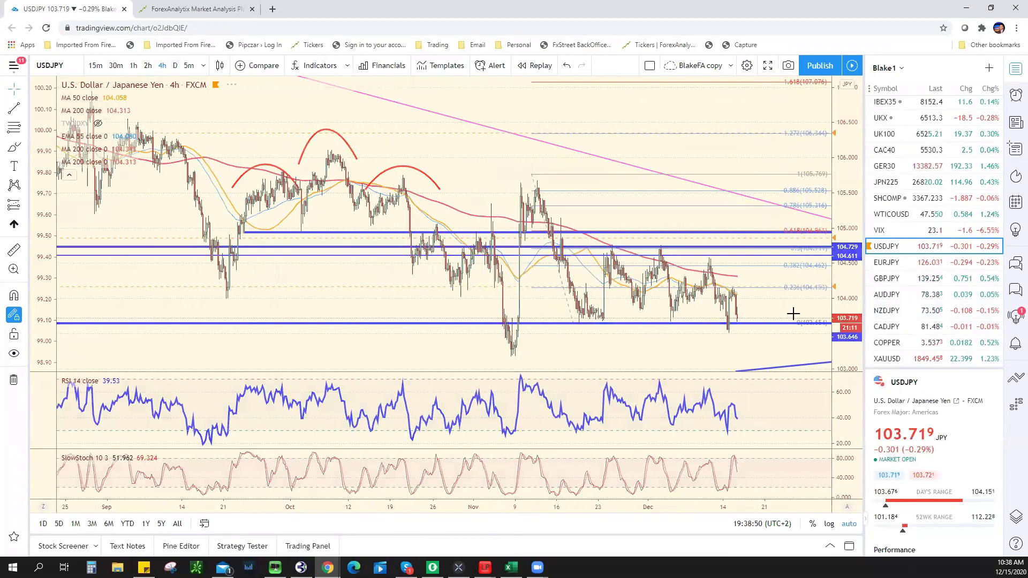
pyautogui.write('1D')
pyautogui.press('Return')
# Zoom the daily chart out and back in to view the long-term rising trend line.
pyautogui.scroll(-5, 740, 322)
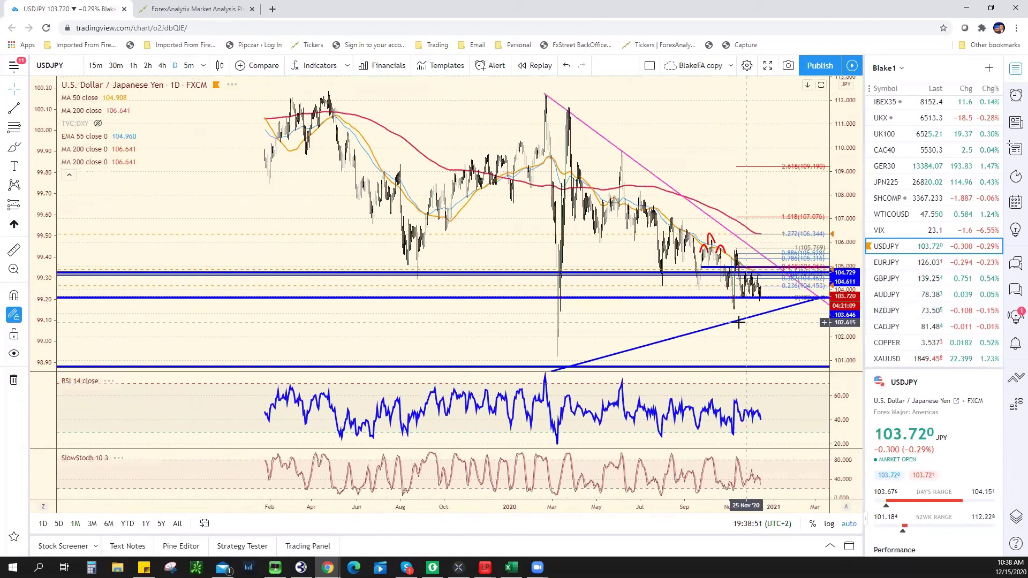
pyautogui.scroll(-2, 740, 322)
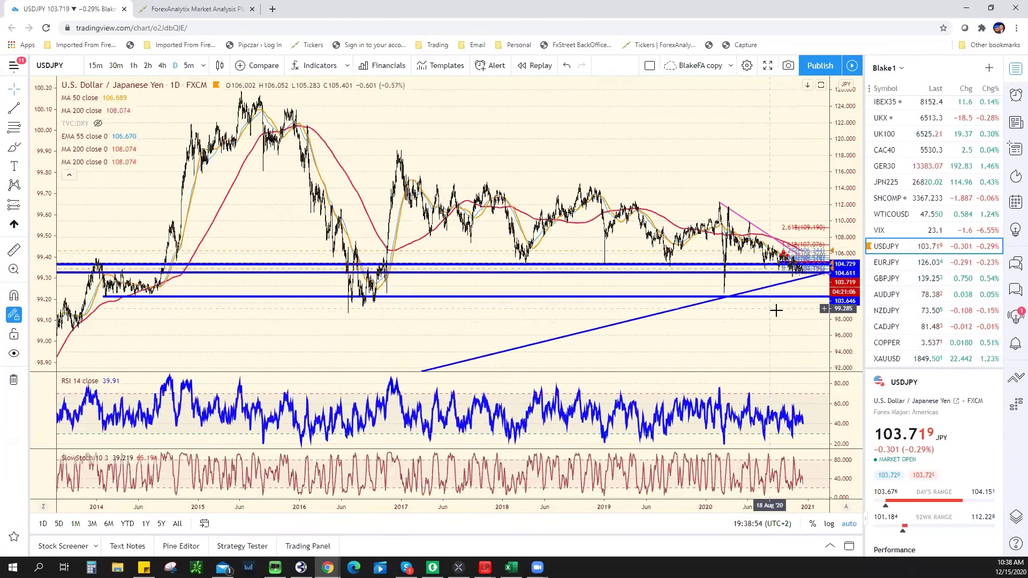
pyautogui.rightClick(741, 326)
pyautogui.click(653, 340)
pyautogui.scroll(-4, 652, 340)
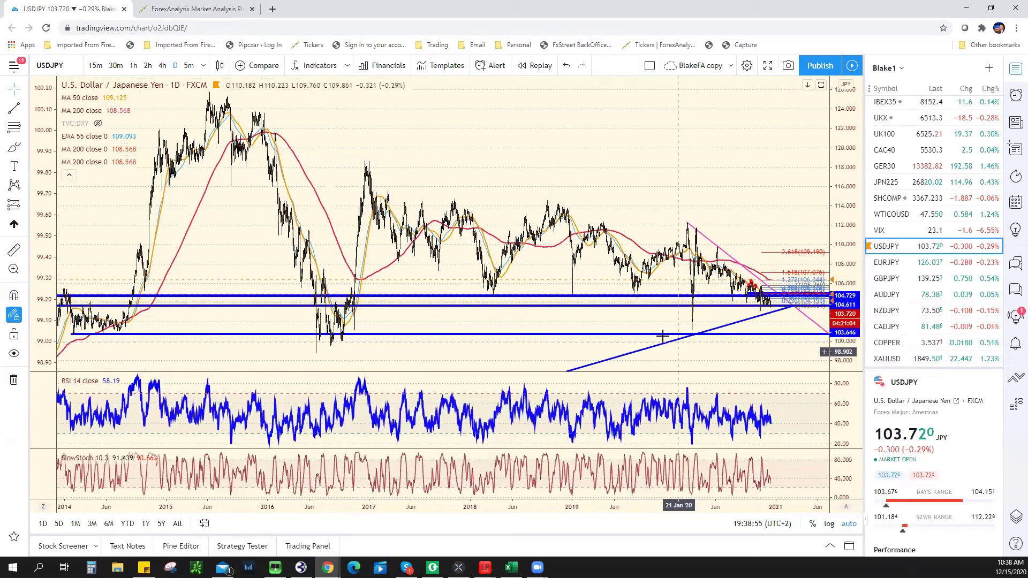
pyautogui.scroll(-2, 767, 213)
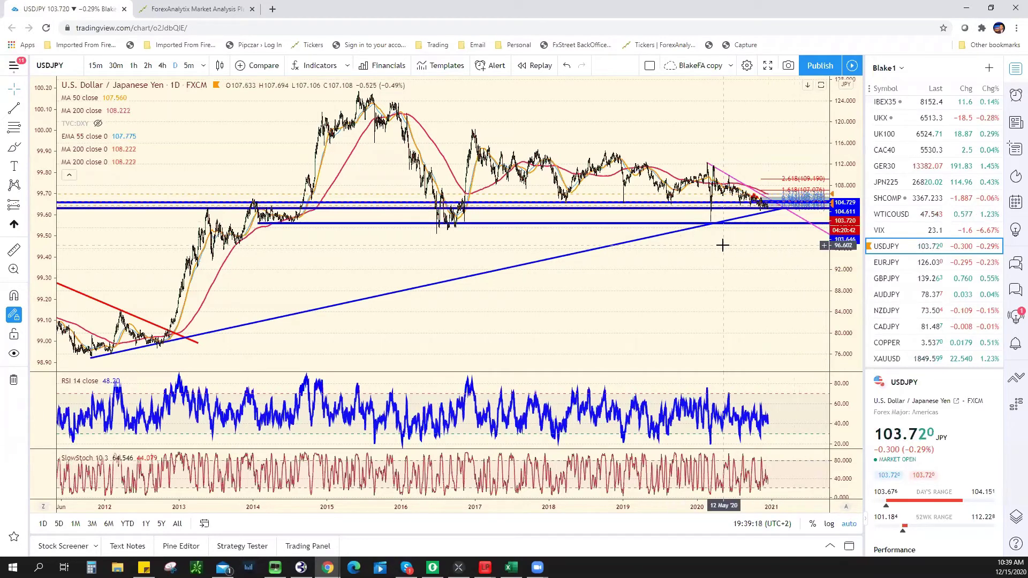
pyautogui.scroll(3, 720, 252)
pyautogui.scroll(5, 718, 303)
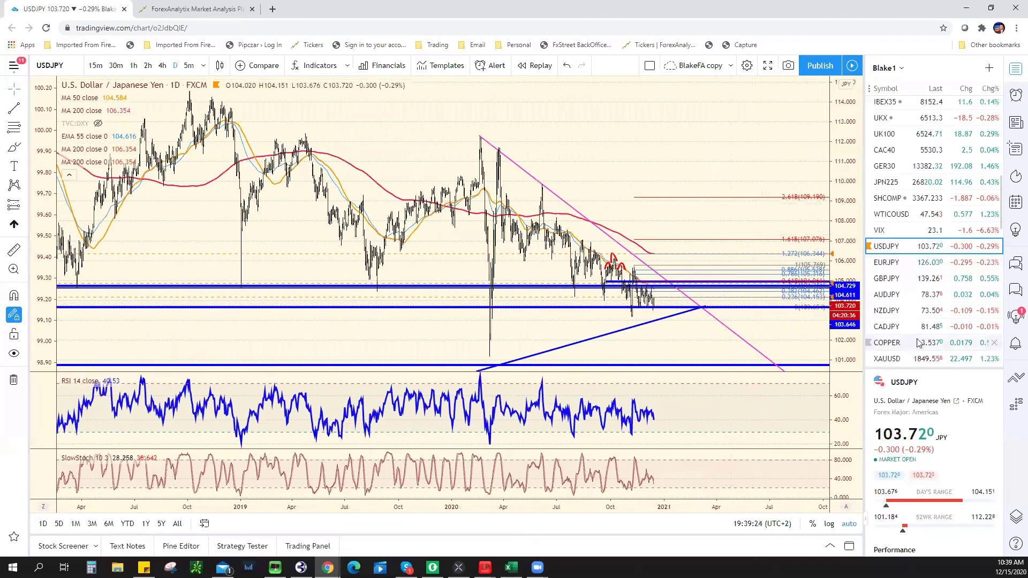
pyautogui.scroll(3, 920, 262)
pyautogui.scroll(4, 920, 262)
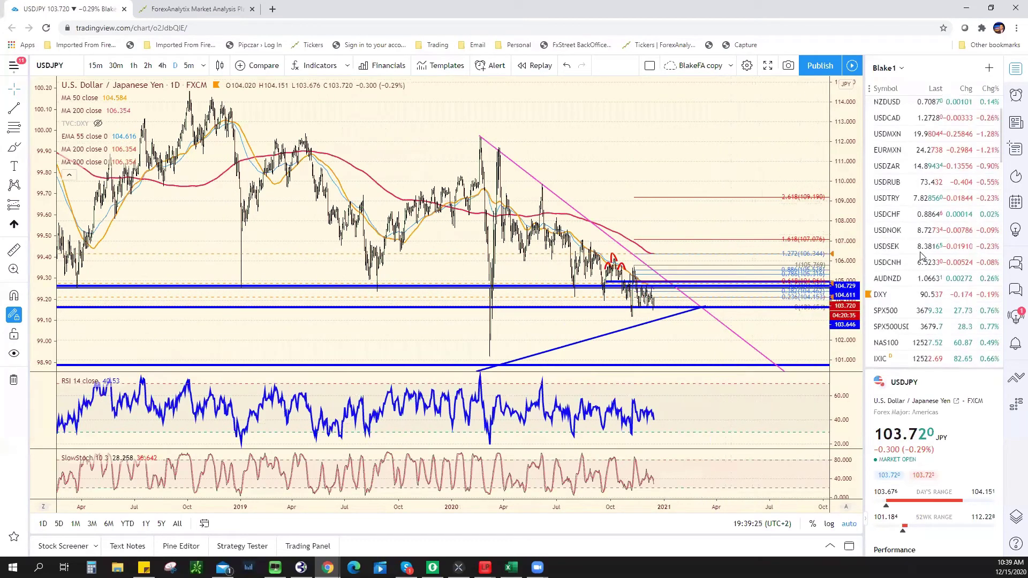
# Open SPX500USD on the 1h timeframe and zoom out to show its blue channel.
pyautogui.click(905, 326)
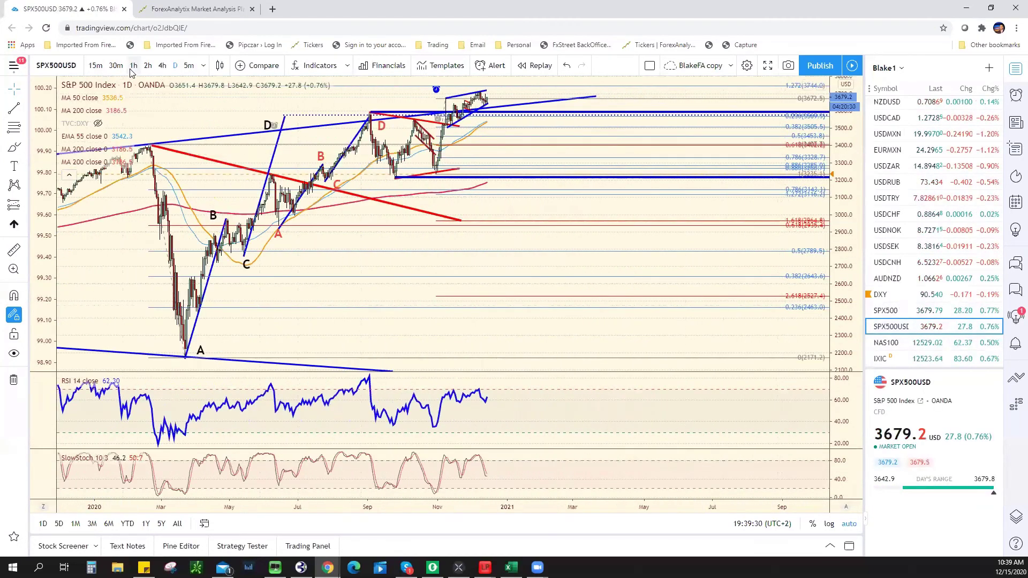
pyautogui.press('1')
pyautogui.press('h')
pyautogui.press('Return')
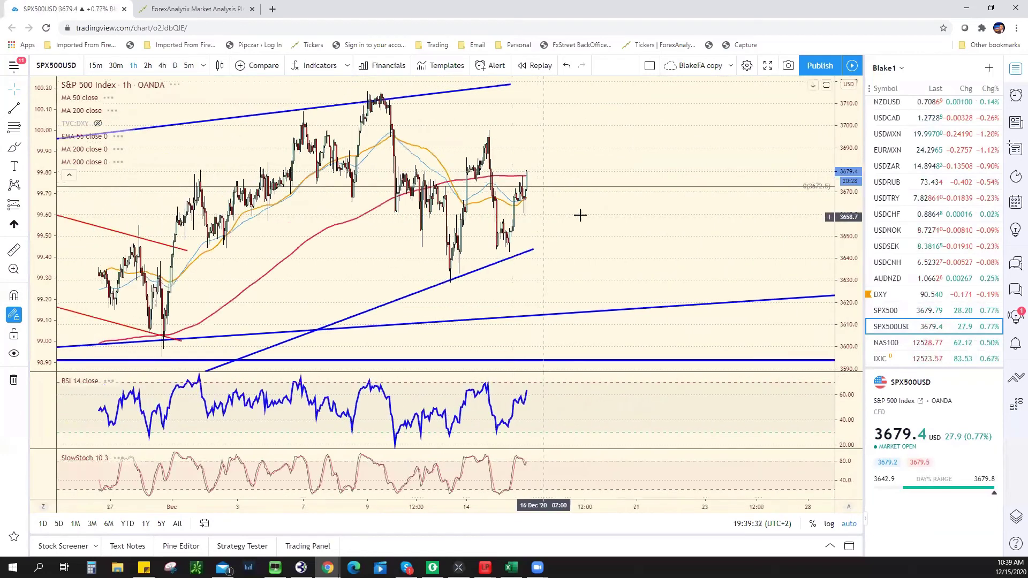
pyautogui.scroll(-4, 660, 207)
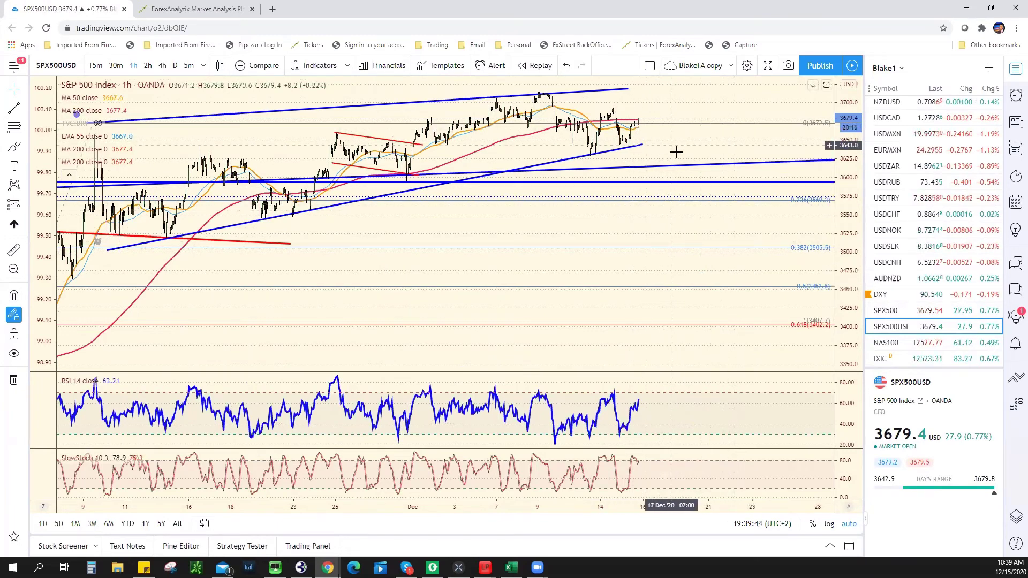
# Extend the lower rising blue trend line's right endpoint slightly further right.
pyautogui.scroll(-3, 683, 86)
pyautogui.rightClick(683, 87)
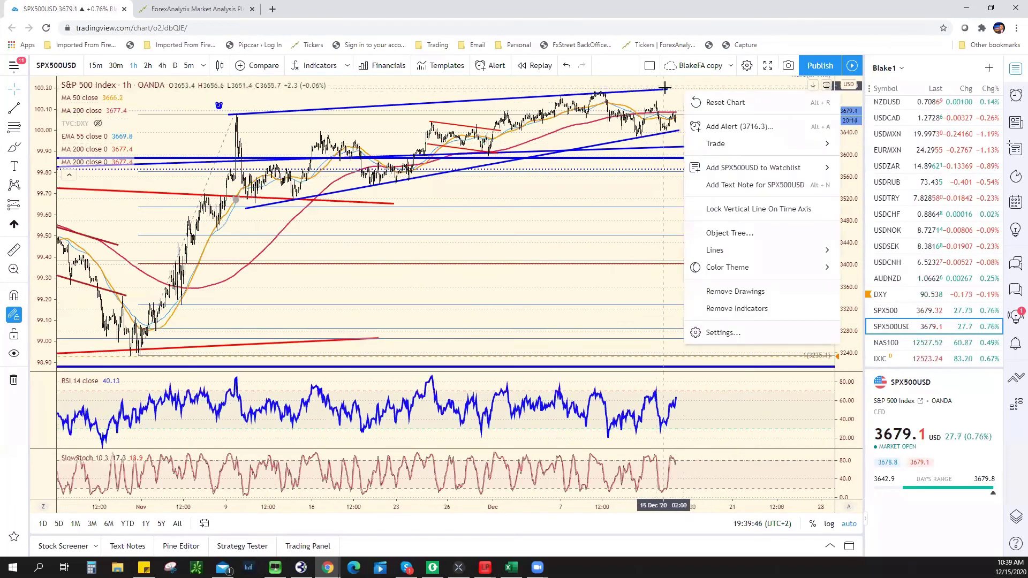
pyautogui.click(684, 87)
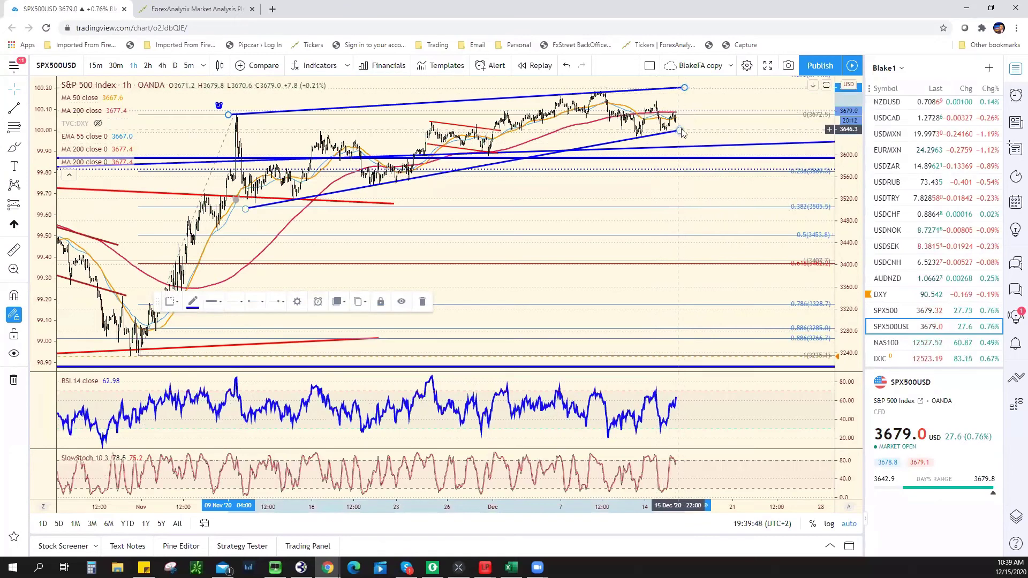
pyautogui.moveTo(678, 130); pyautogui.dragTo(688, 128)
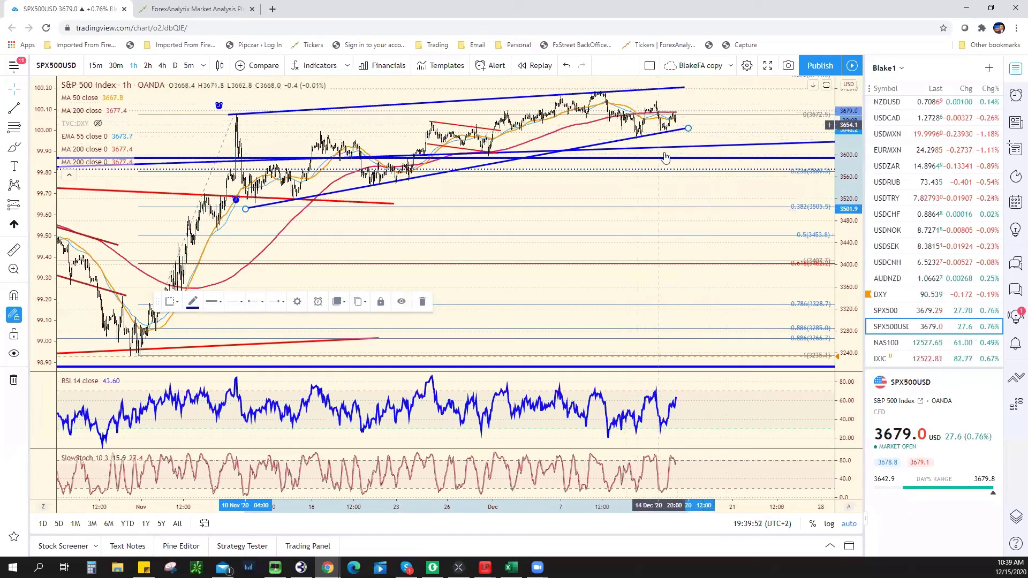